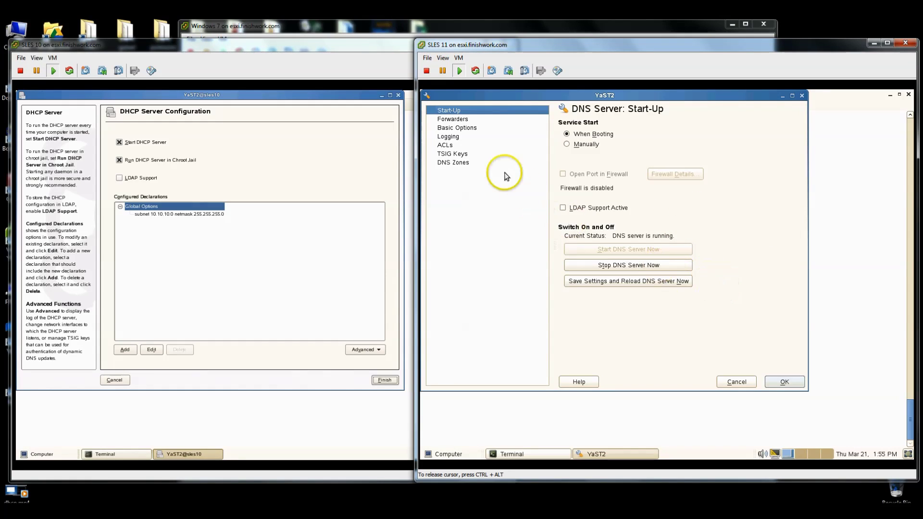
- Delete the old 34.70.166.in-addr.arpa reverse zone from the DNS Zones list
{"action": "left_click", "coordinate": [457, 163]}
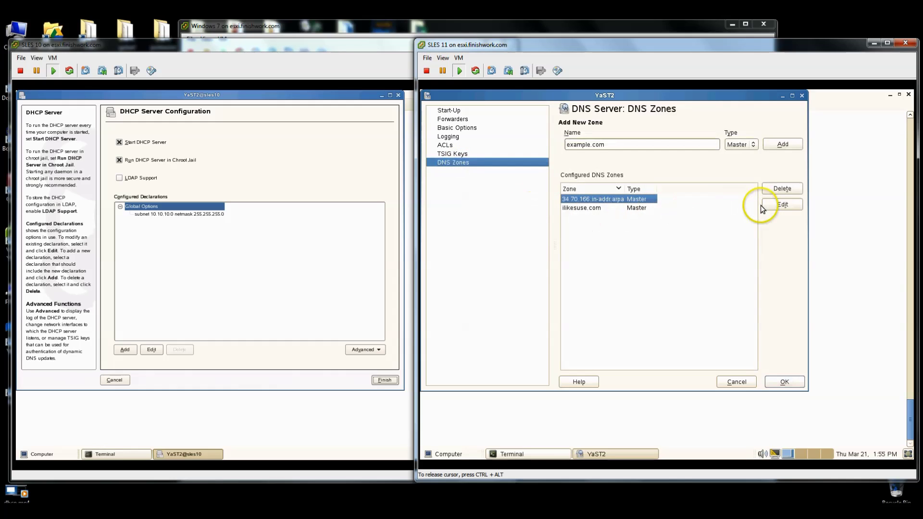
{"action": "left_click", "coordinate": [775, 188]}
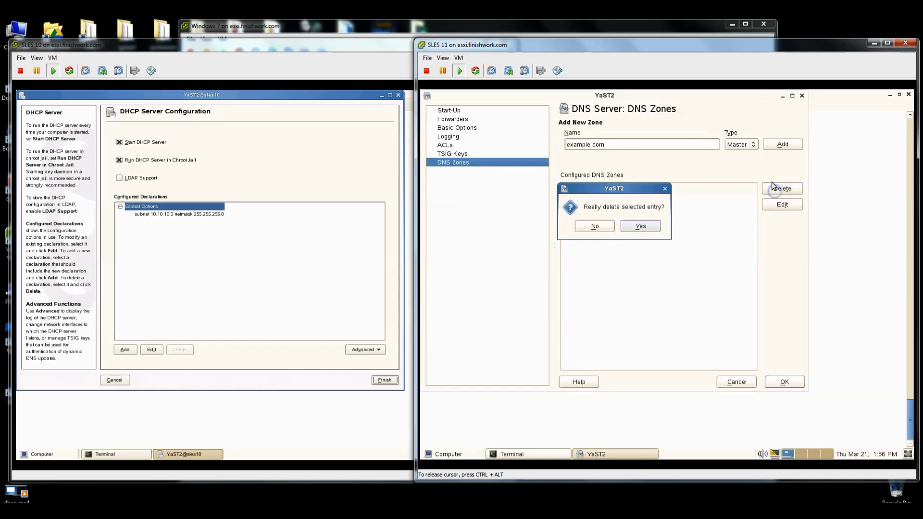
{"action": "left_click", "coordinate": [614, 227]}
- Add master zone 10.10.10.in-addr.arpa and open it in the Zone Editor
{"action": "left_click_drag", "start_coordinate": [618, 143], "coordinate": [441, 114]}
{"action": "type", "text": "10"}
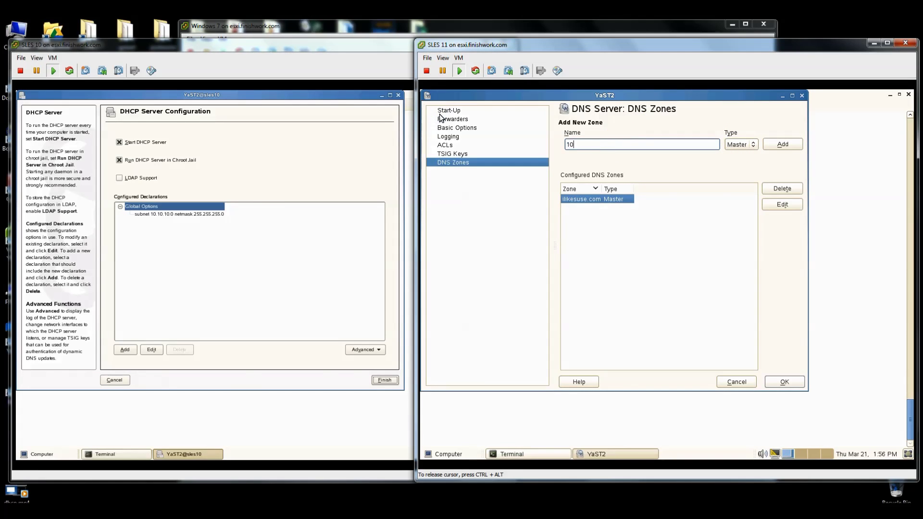
{"action": "type", "text": ".10.10.in-addr.arpa"}
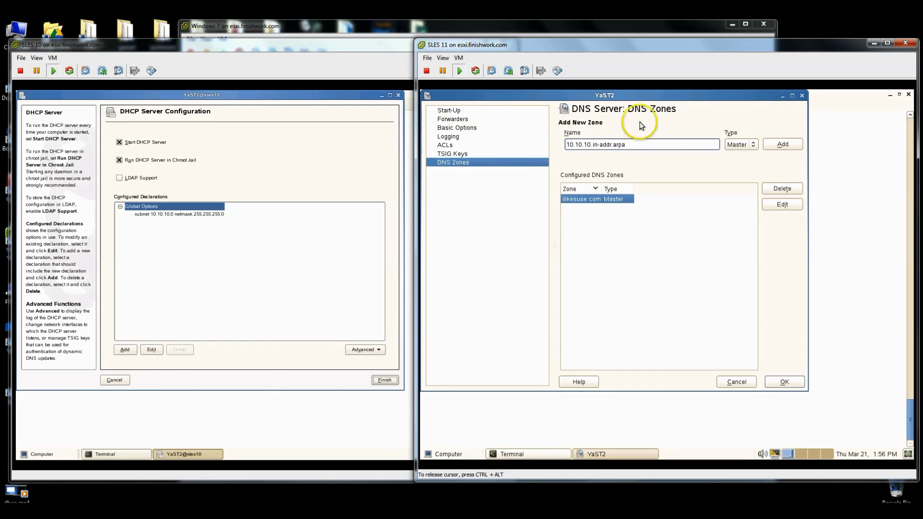
{"action": "left_click", "coordinate": [778, 144]}
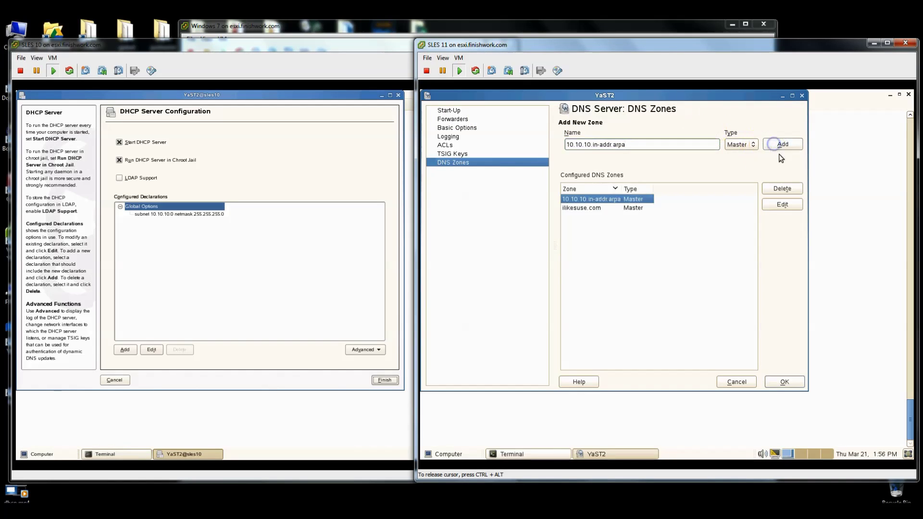
{"action": "left_click", "coordinate": [782, 204]}
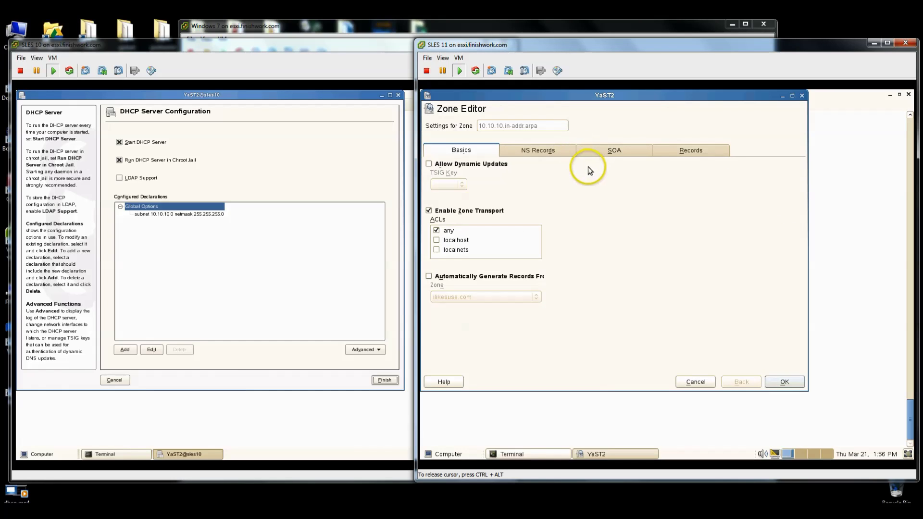
- Dismiss the missing TSIG key error and add sles10.ilikesuse.com as an NS record
{"action": "left_click", "coordinate": [430, 164]}
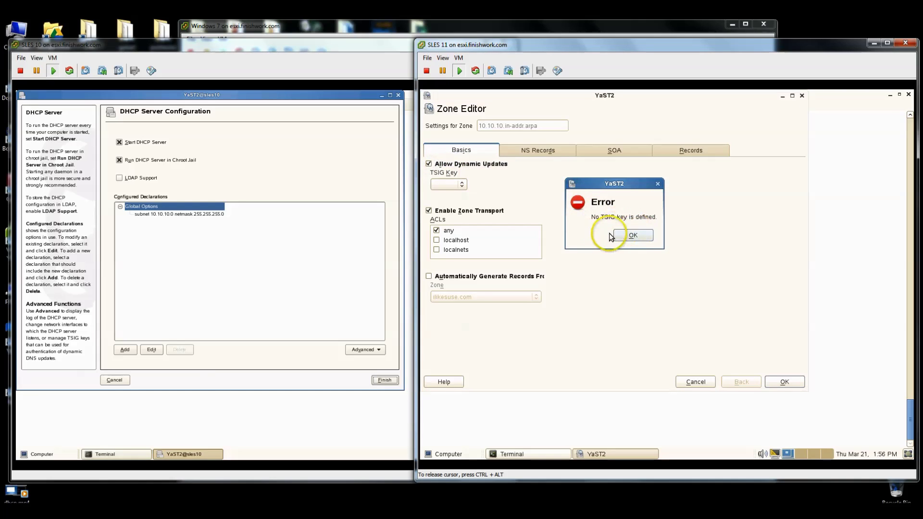
{"action": "left_click", "coordinate": [643, 235]}
{"action": "left_click", "coordinate": [544, 151]}
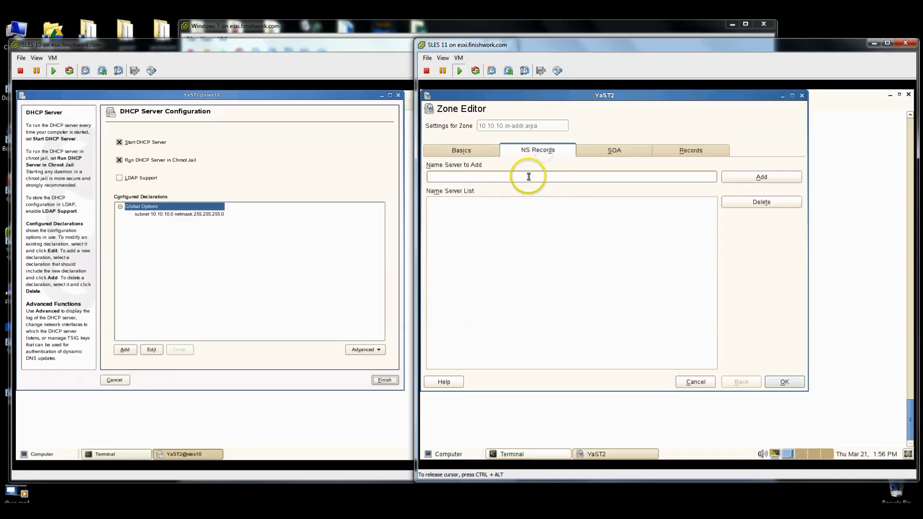
{"action": "left_click", "coordinate": [529, 177]}
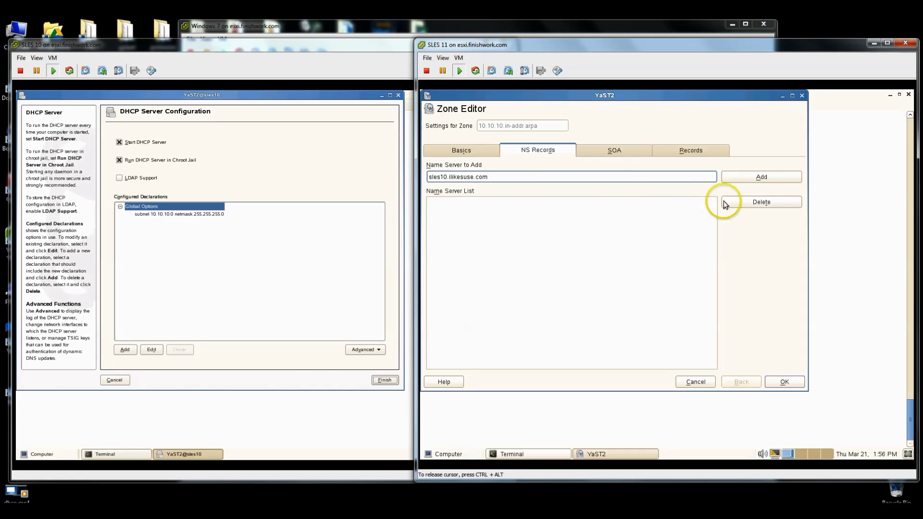
{"action": "left_click", "coordinate": [734, 176]}
- Add sles11.ilikesuse.com as a second name server and save the zone
{"action": "left_click", "coordinate": [445, 178]}
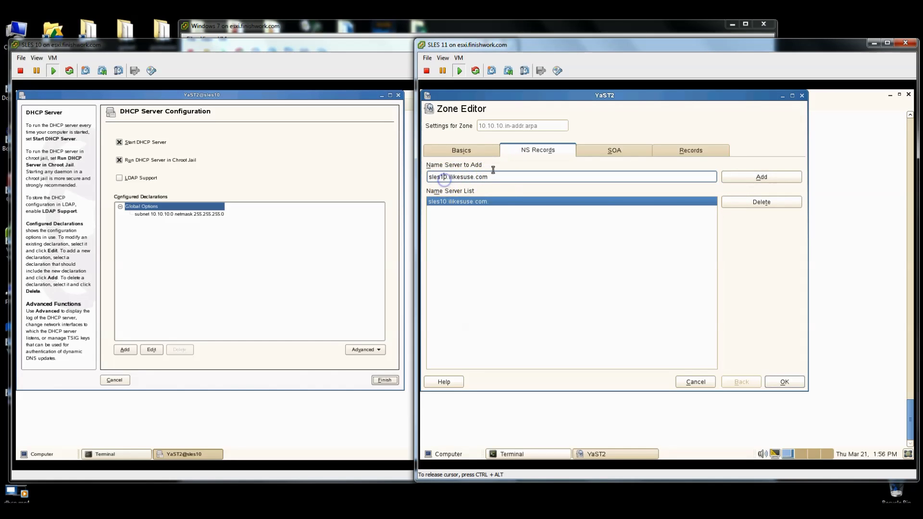
{"action": "key", "text": "Delete"}
{"action": "type", "text": "1"}
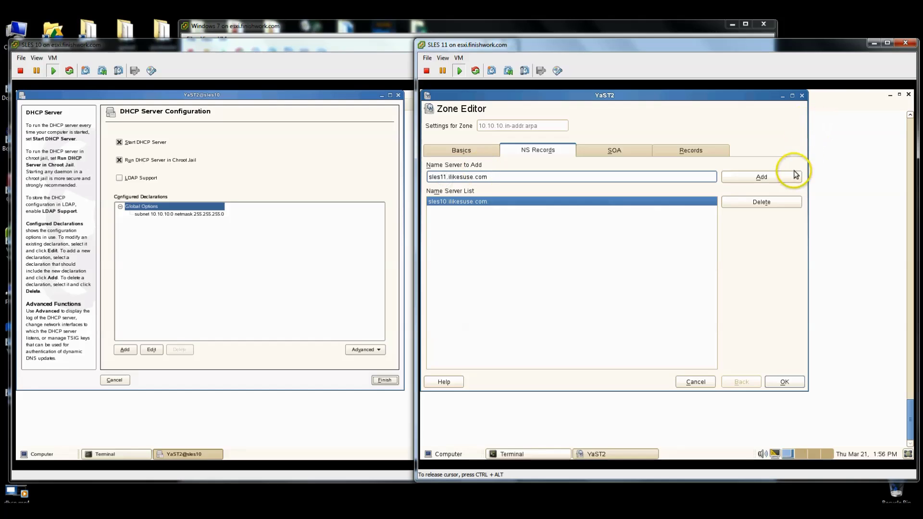
{"action": "left_click", "coordinate": [787, 177]}
{"action": "left_click", "coordinate": [797, 377]}
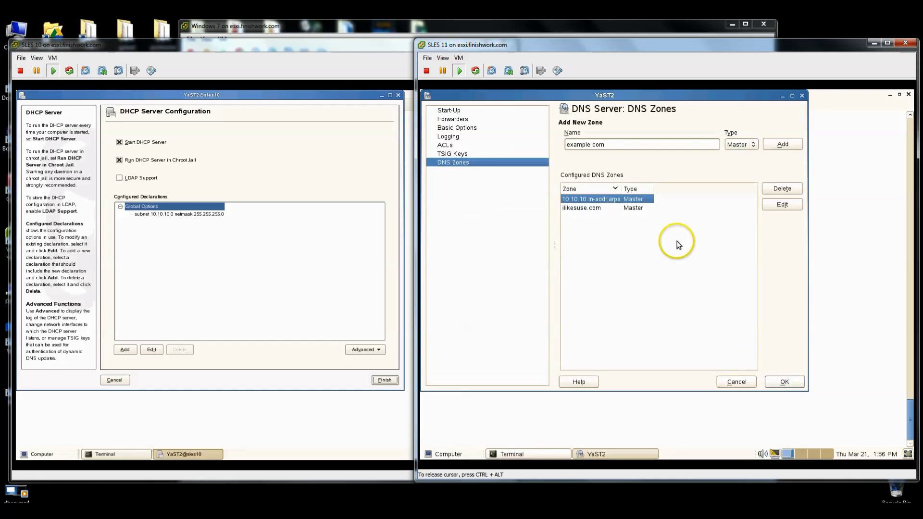
- Generate TSIG key 'ddns' in file /etc/named.d/ddns.key, then return to the DNS Zones list
{"action": "left_click", "coordinate": [454, 154]}
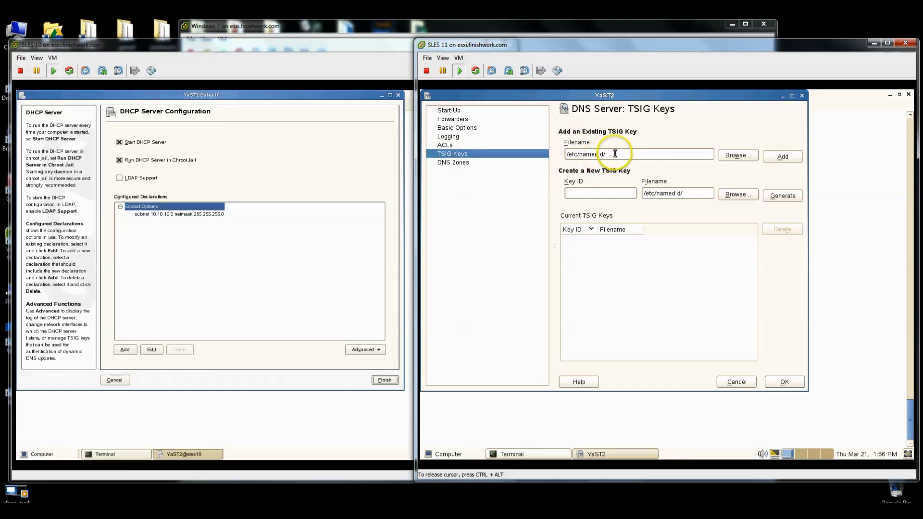
{"action": "left_click", "coordinate": [600, 191]}
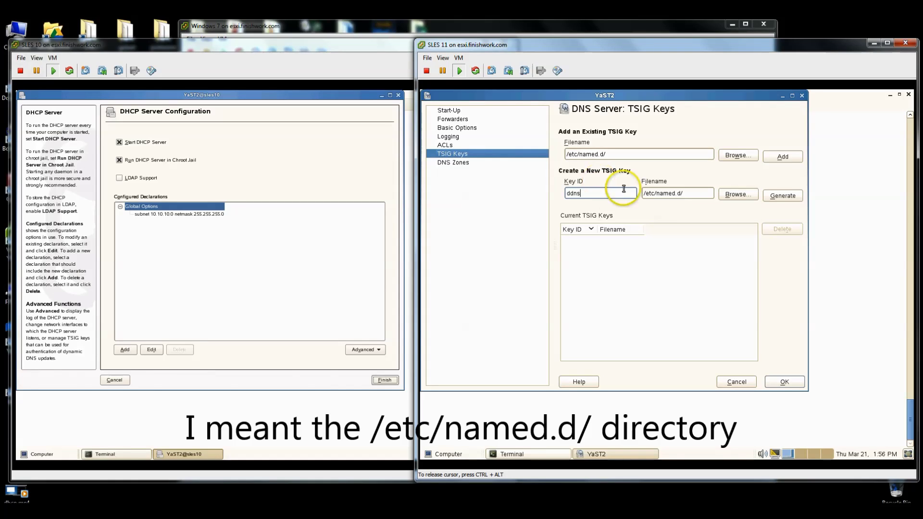
{"action": "left_click", "coordinate": [694, 195]}
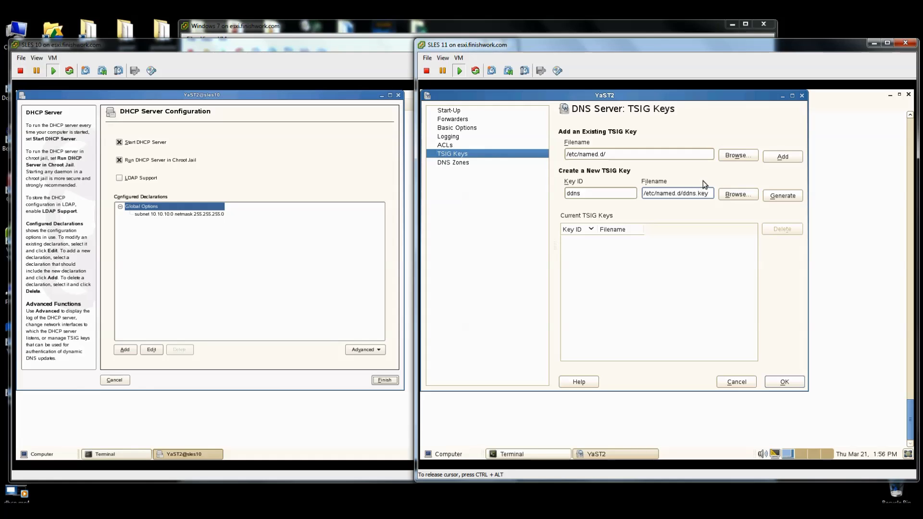
{"action": "left_click", "coordinate": [739, 193]}
{"action": "left_click", "coordinate": [775, 197]}
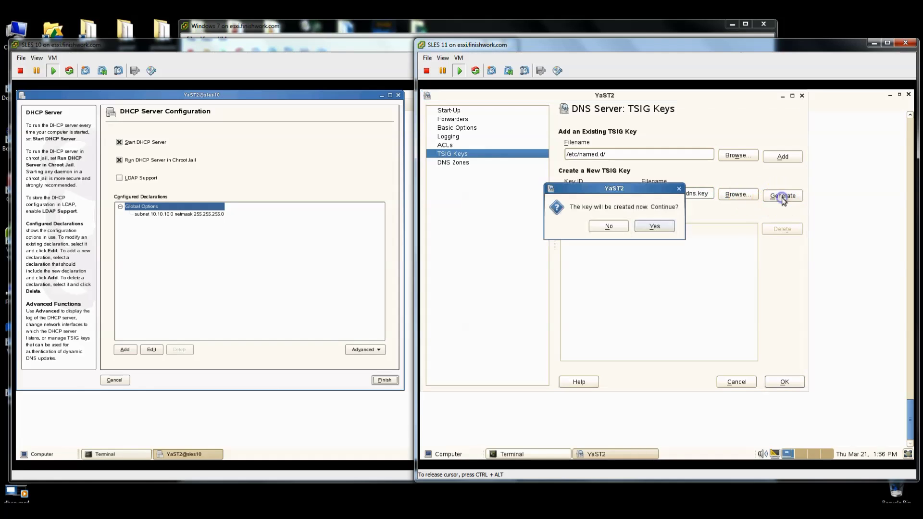
{"action": "left_click", "coordinate": [662, 230]}
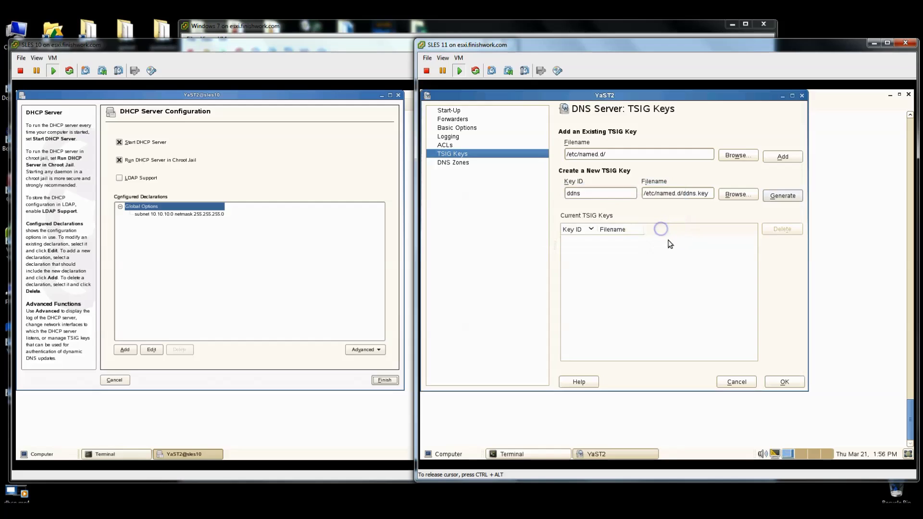
{"action": "left_click", "coordinate": [458, 162]}
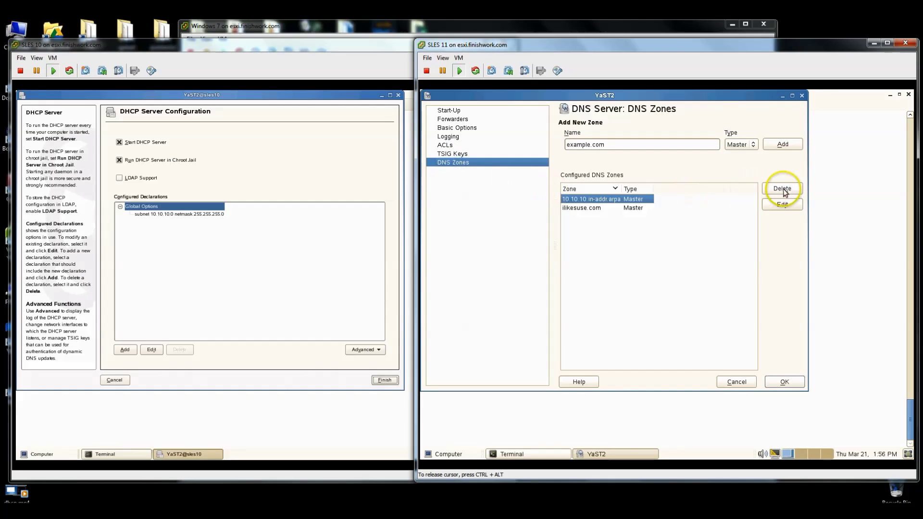
- Allow ddns-signed dynamic updates on 10.10.10.in-addr.arpa, auto-generating records from ilikesuse.com
{"action": "left_click", "coordinate": [782, 204]}
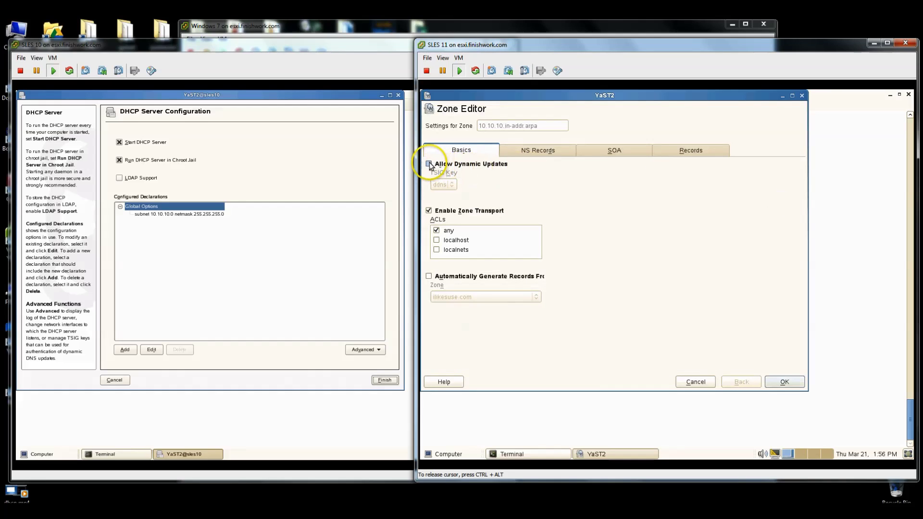
{"action": "left_click", "coordinate": [428, 164]}
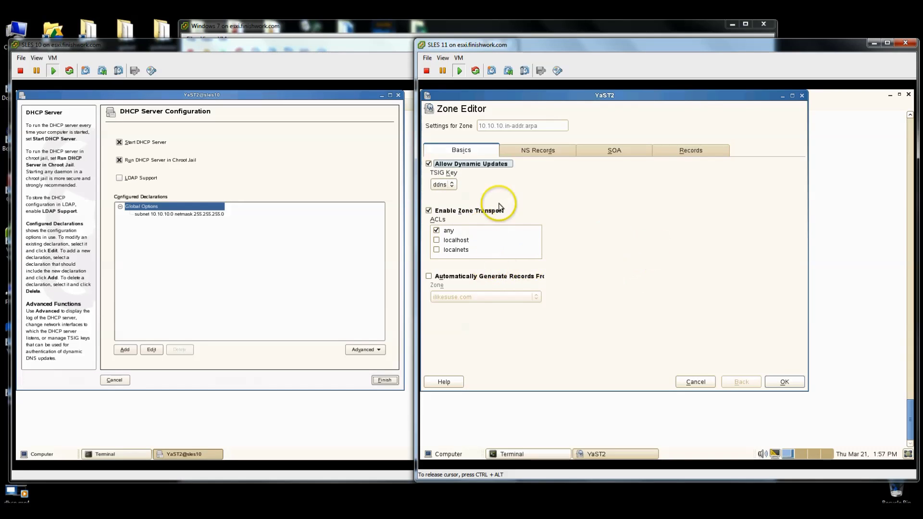
{"action": "left_click", "coordinate": [466, 280]}
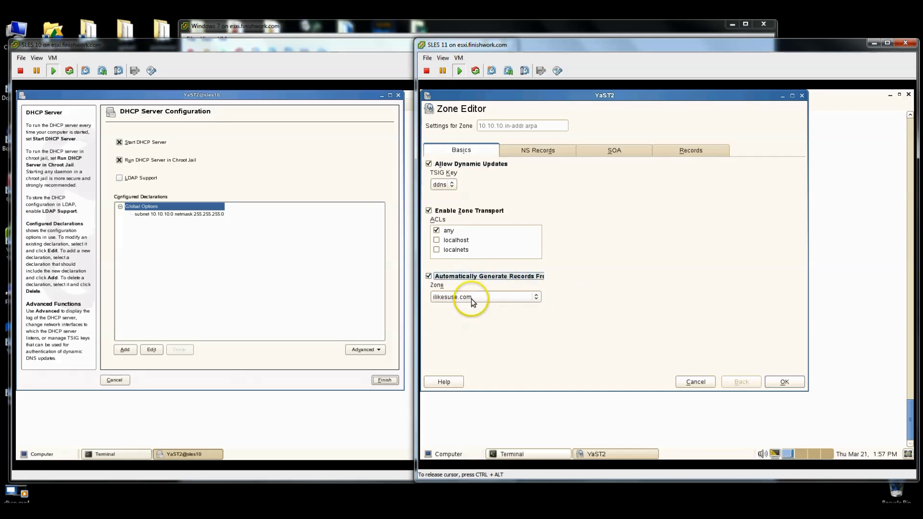
{"action": "left_click", "coordinate": [785, 382]}
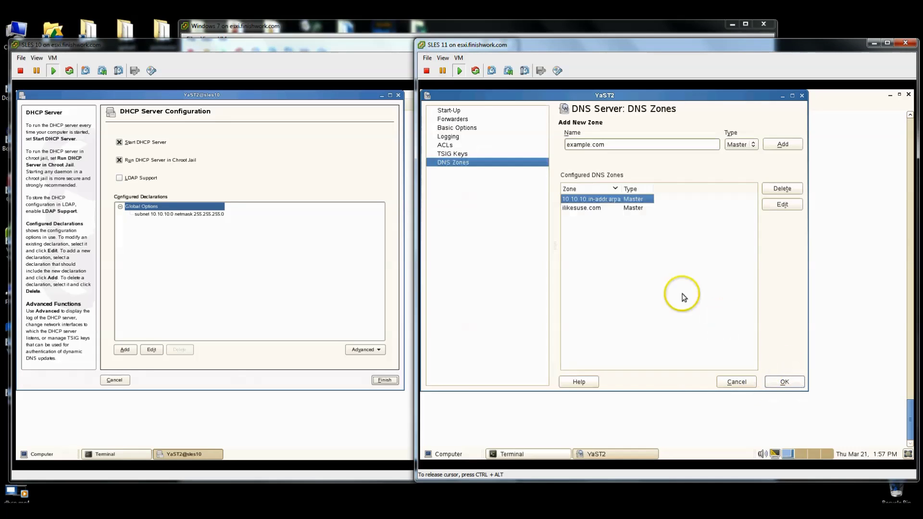
- Allow ddns-signed dynamic updates on ilikesuse.com and save the DNS server configuration
{"action": "left_click", "coordinate": [584, 208]}
{"action": "left_click", "coordinate": [779, 210]}
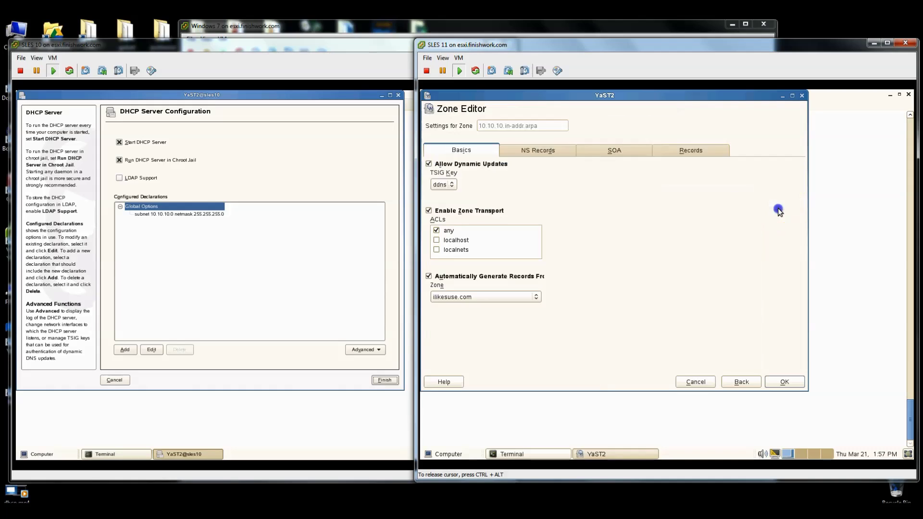
{"action": "left_click", "coordinate": [481, 165]}
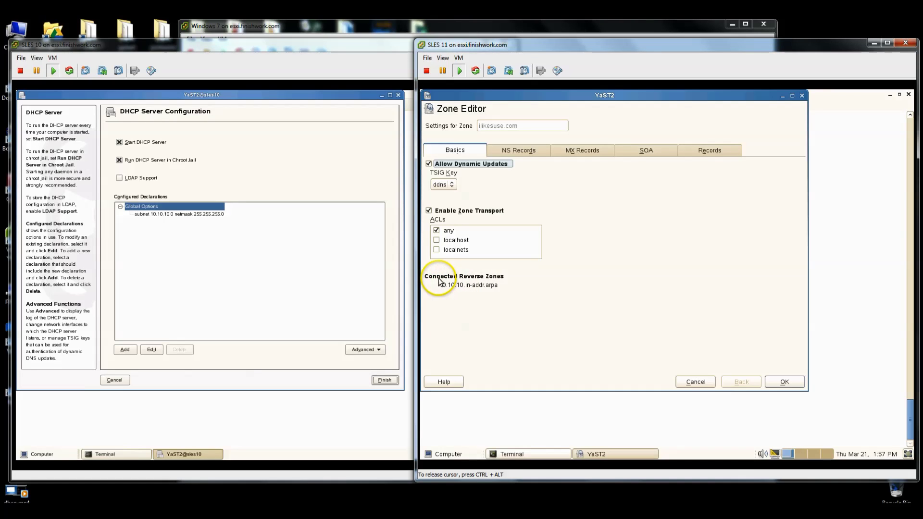
{"action": "left_click", "coordinate": [513, 278]}
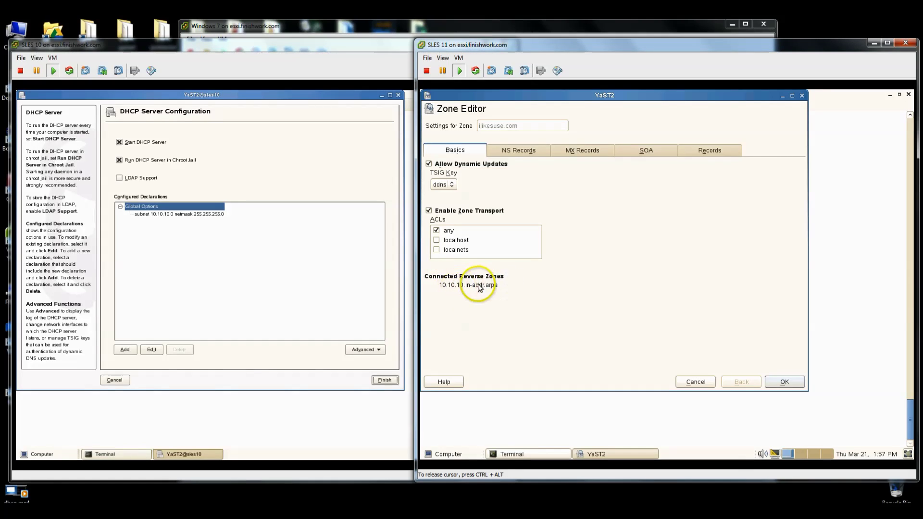
{"action": "left_click", "coordinate": [784, 384]}
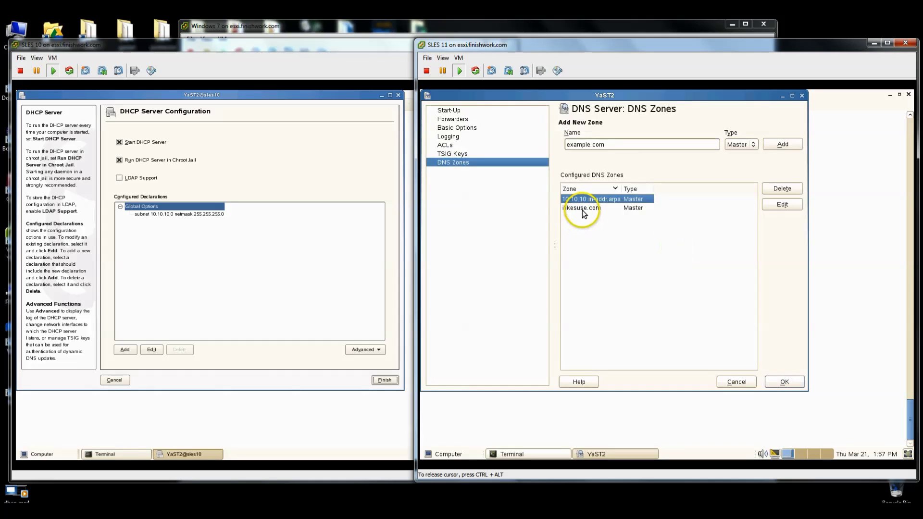
{"action": "left_click", "coordinate": [788, 383]}
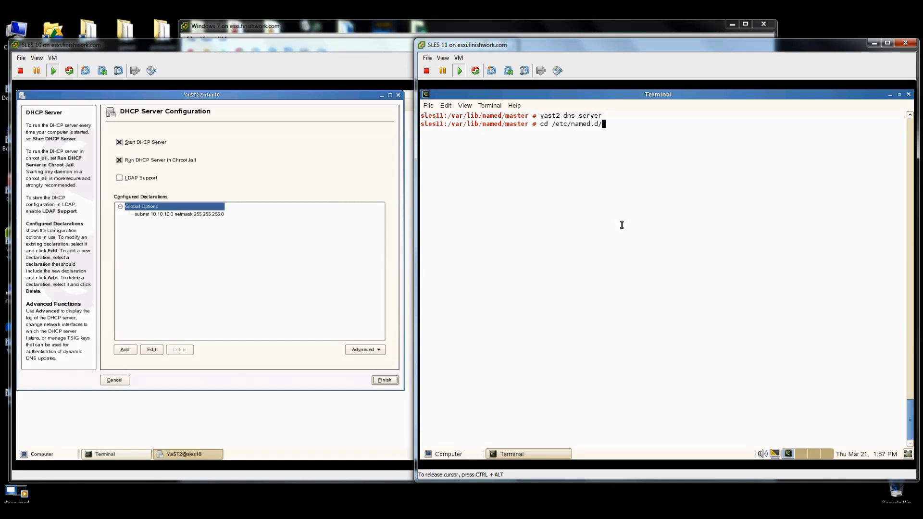
- List /etc/named.d and highlight ddns.key and the Kddns.+157+14312 key files
{"action": "key", "text": "Return"}
{"action": "type", "text": "ls"}
{"action": "key", "text": "Return"}
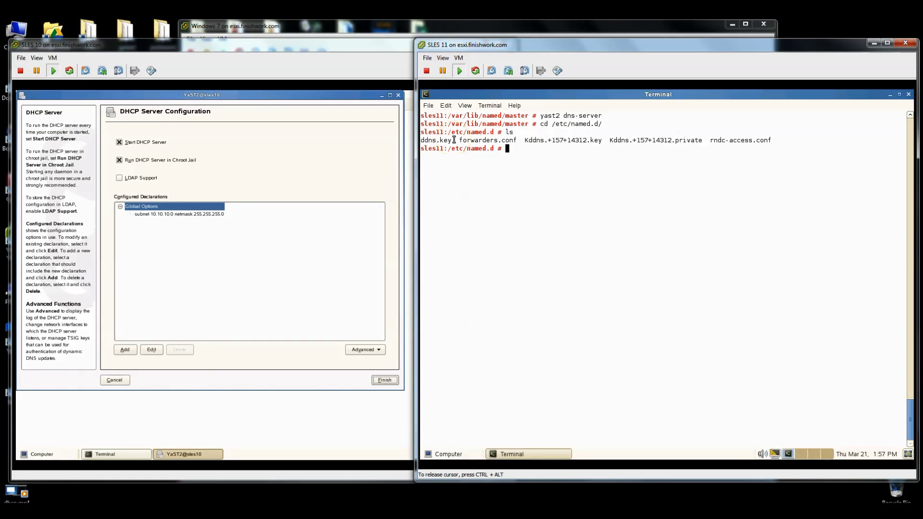
{"action": "left_click_drag", "start_coordinate": [454, 140], "coordinate": [425, 138]}
{"action": "left_click", "coordinate": [523, 140]}
{"action": "left_click_drag", "start_coordinate": [522, 140], "coordinate": [702, 140]}
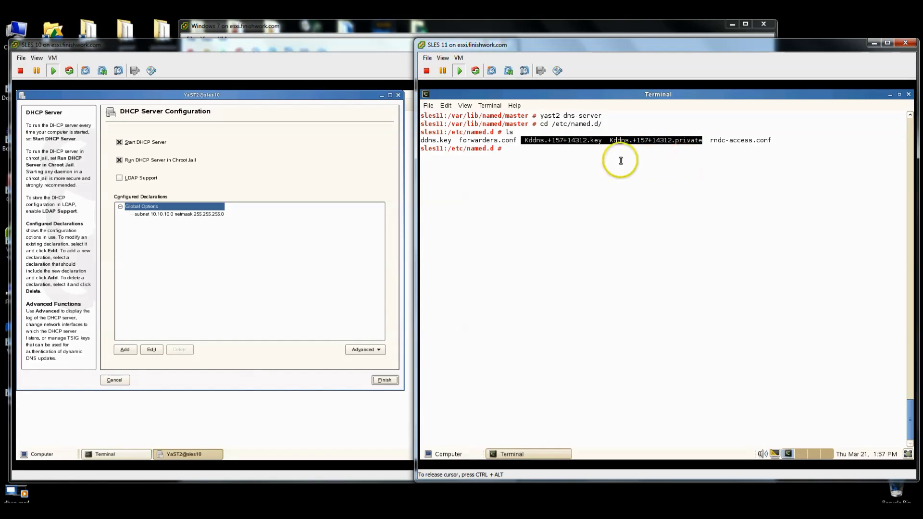
{"action": "left_click", "coordinate": [572, 169]}
{"action": "left_click_drag", "start_coordinate": [601, 140], "coordinate": [525, 141]}
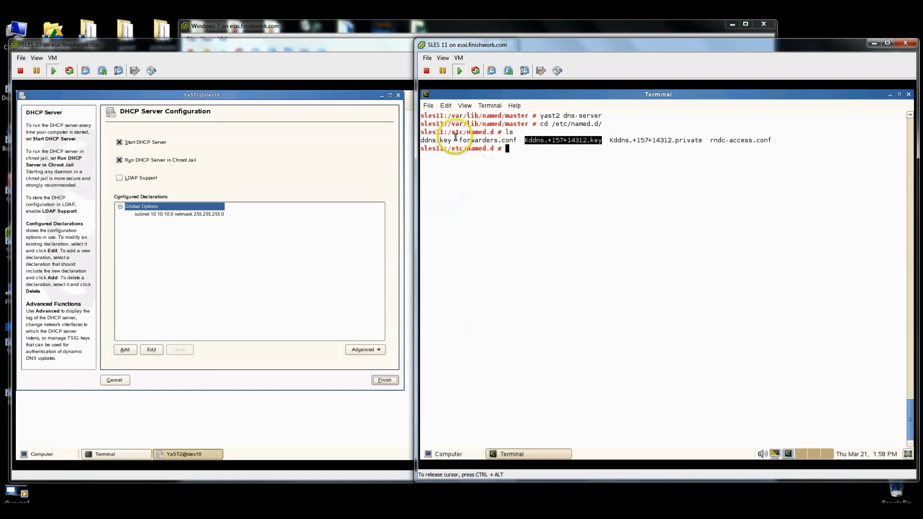
{"action": "left_click_drag", "start_coordinate": [455, 140], "coordinate": [426, 141]}
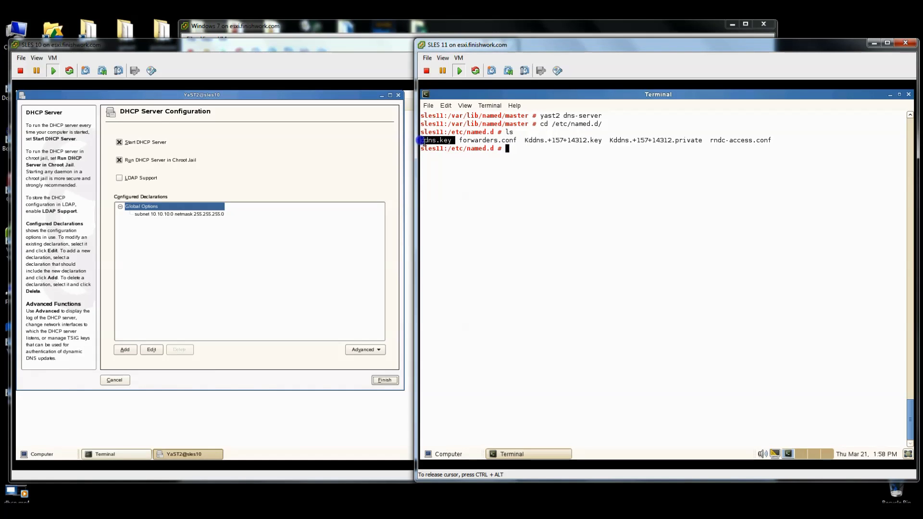
- Copy ddns.key with scp to sles10.ilikesuse.com:/etc/named.d/, accepting the host and entering the remote password
{"action": "double_click", "coordinate": [511, 147]}
{"action": "type", "text": "scp ddns.key root@"}
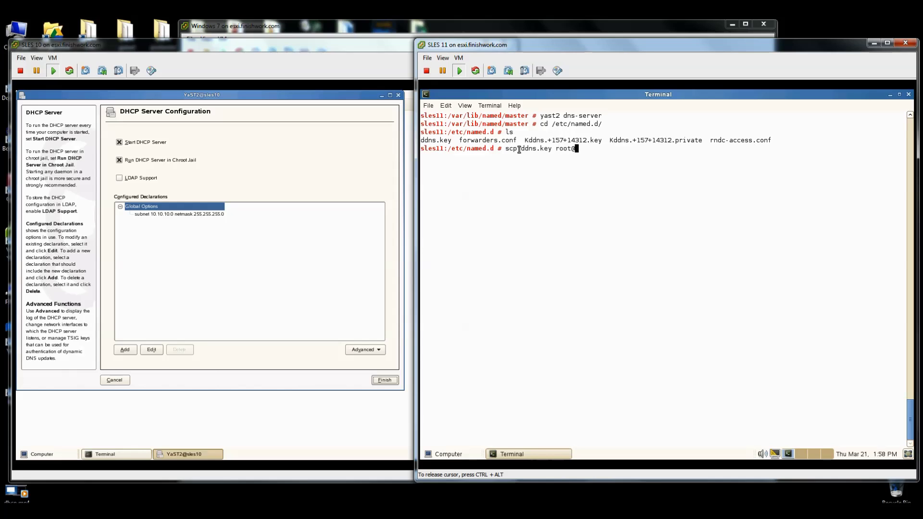
{"action": "type", "text": "10.ilikesuse.com:/etc/named.d/"}
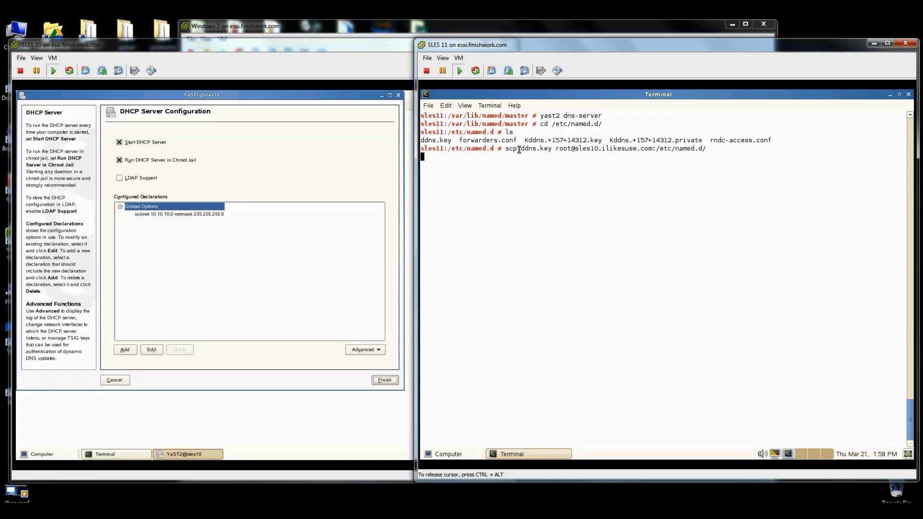
{"action": "key", "text": "Return"}
{"action": "type", "text": "yes"}
{"action": "key", "text": "Return"}
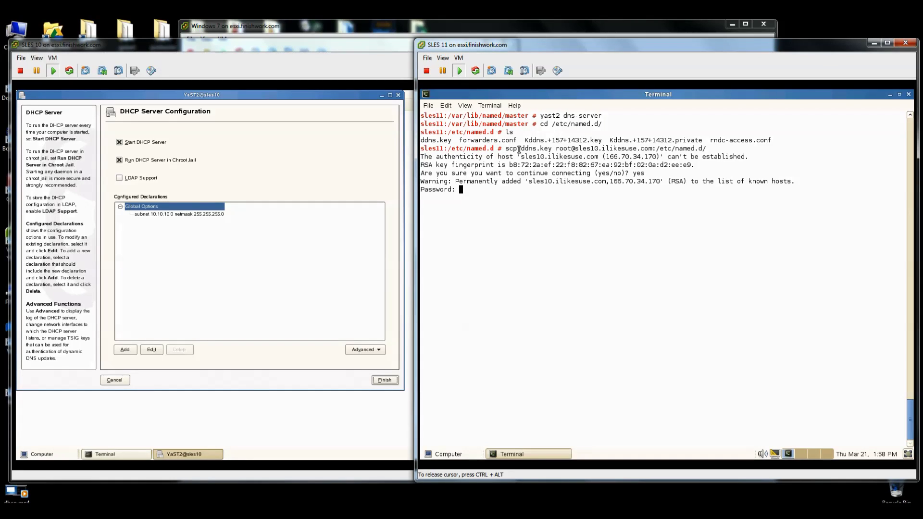
{"action": "key", "text": "Return"}
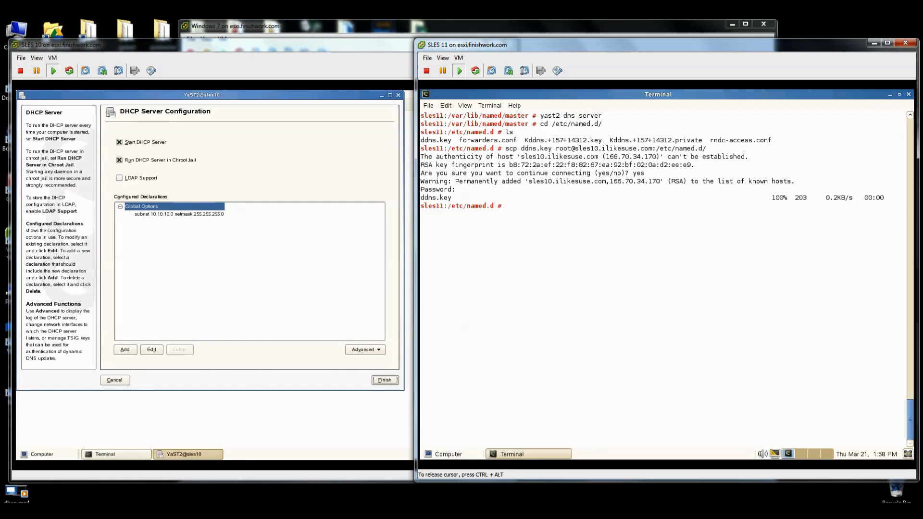
- Run ll and highlight ddns.key's permissions and its root owner and named group
{"action": "type", "text": "ll"}
{"action": "key", "text": "Return"}
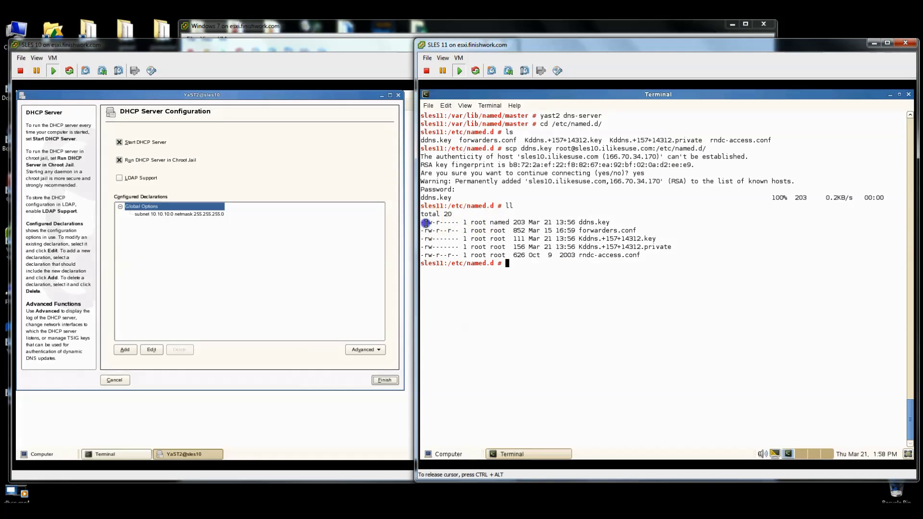
{"action": "left_click_drag", "start_coordinate": [425, 222], "coordinate": [582, 223]}
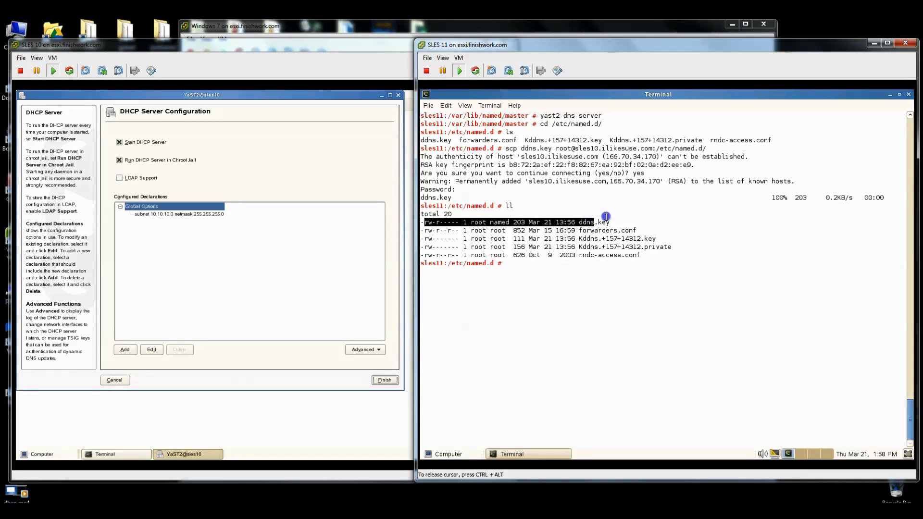
{"action": "left_click", "coordinate": [607, 217]}
{"action": "left_click_drag", "start_coordinate": [471, 222], "coordinate": [494, 223]}
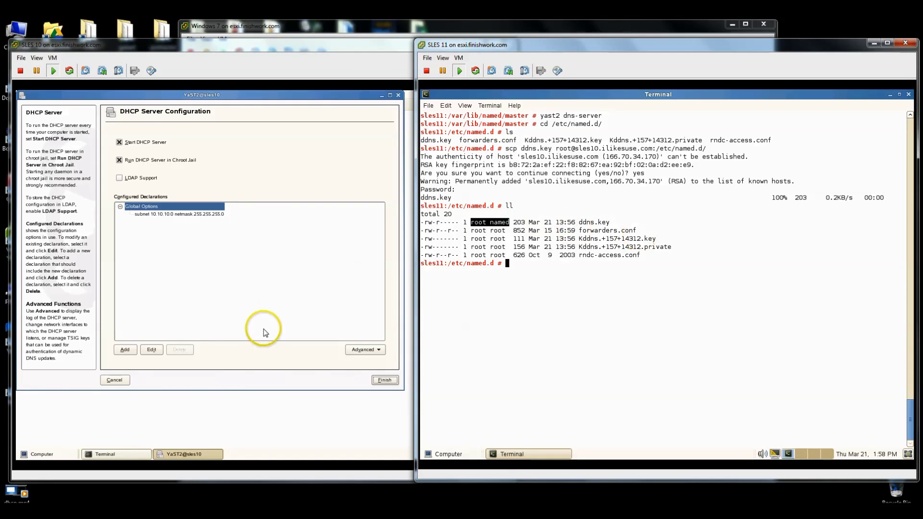
- In the SLES10 terminal, resume the stopped YaST DHCP module with bg and list named.d
{"action": "left_click", "coordinate": [268, 398]}
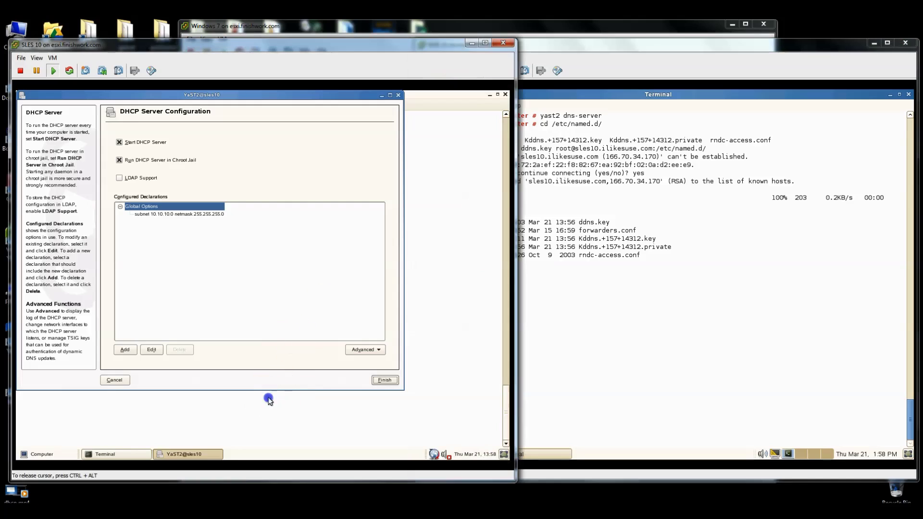
{"action": "left_click", "coordinate": [385, 380]}
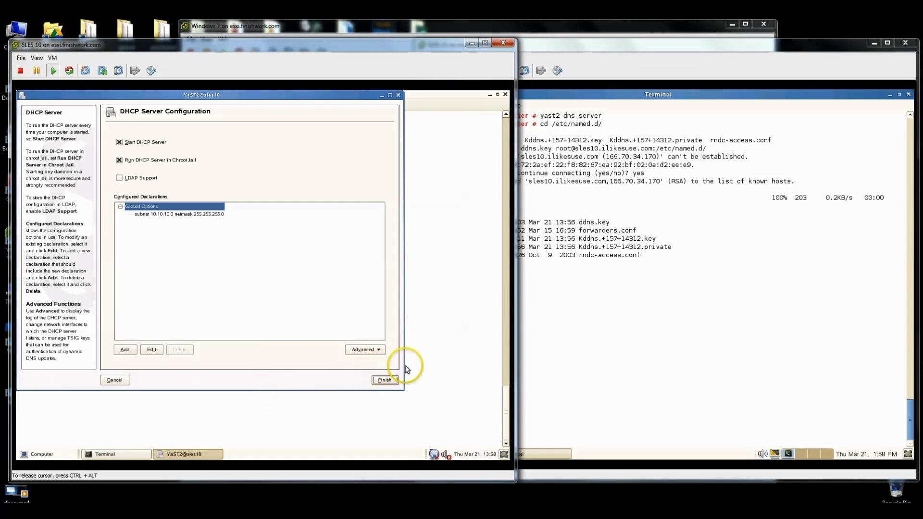
{"action": "left_click", "coordinate": [370, 250]}
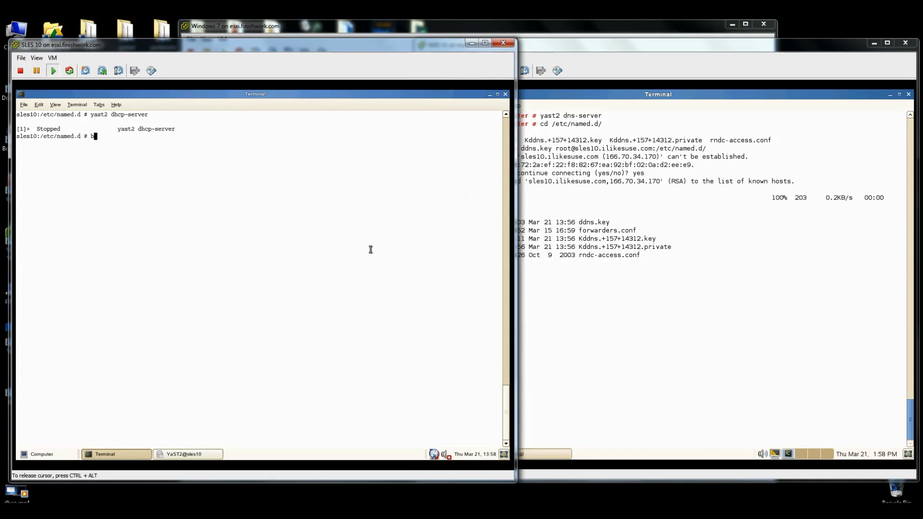
{"action": "type", "text": "g"}
{"action": "key", "text": "Return"}
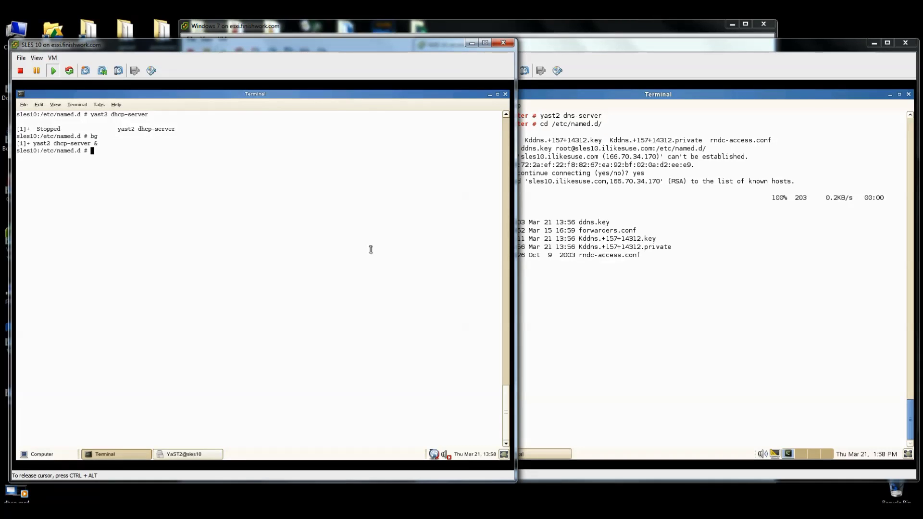
{"action": "type", "text": "ll"}
{"action": "key", "text": "Return"}
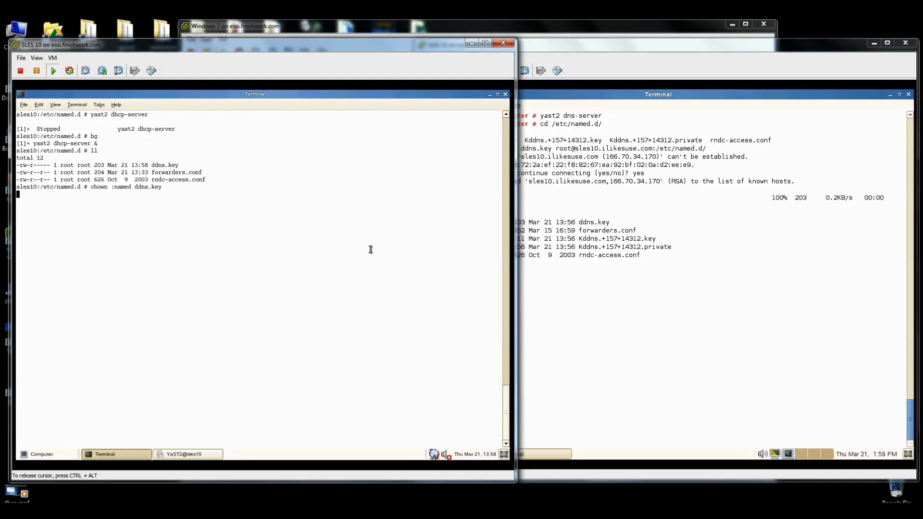
- Run ll again to confirm ddns.key now has group named, then reveal the DHCP configuration
{"action": "type", "text": "ll"}
{"action": "key", "text": "Return"}
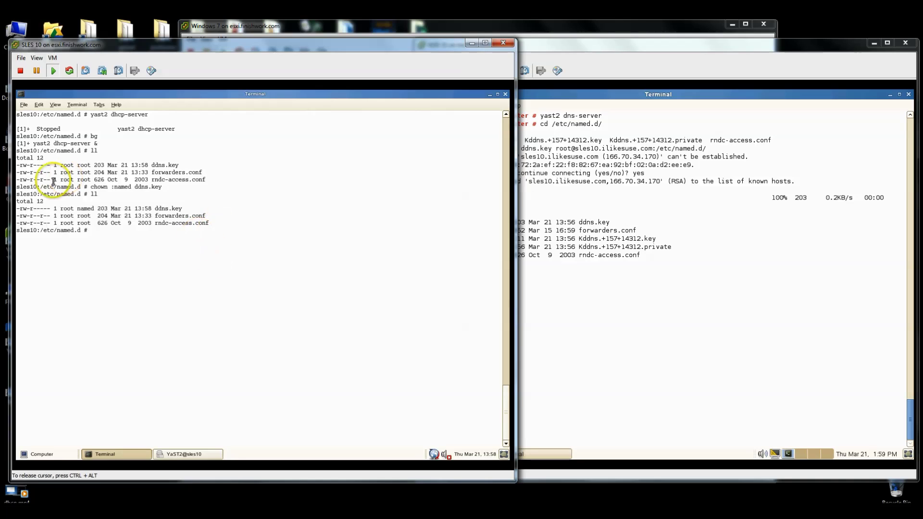
{"action": "left_click_drag", "start_coordinate": [20, 208], "coordinate": [59, 208]}
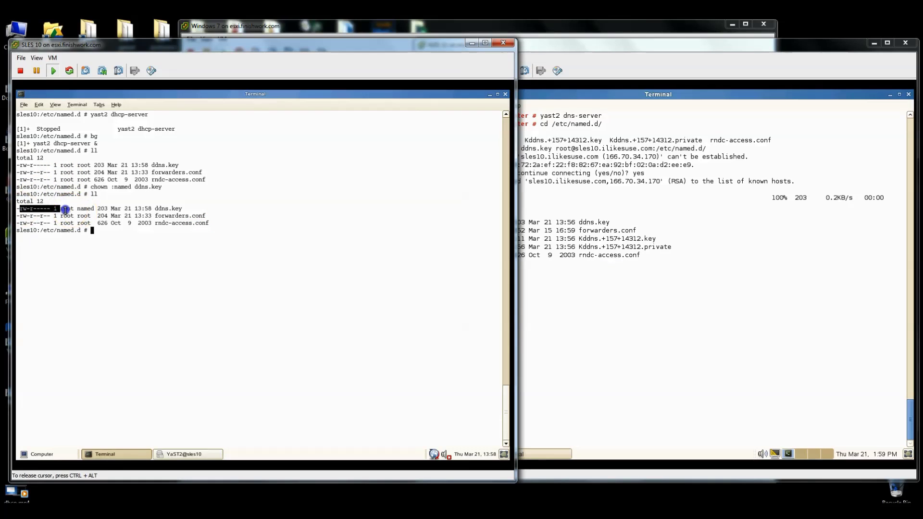
{"action": "left_click", "coordinate": [83, 211]}
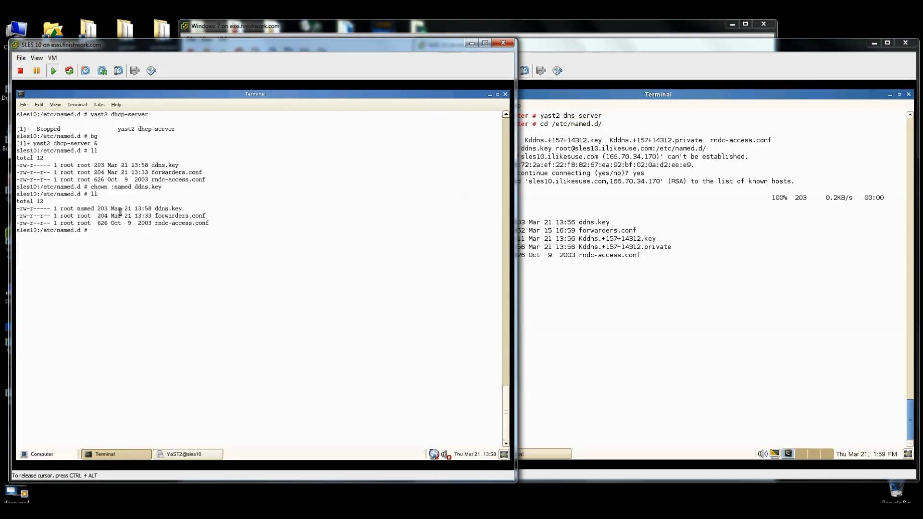
{"action": "left_click", "coordinate": [490, 94]}
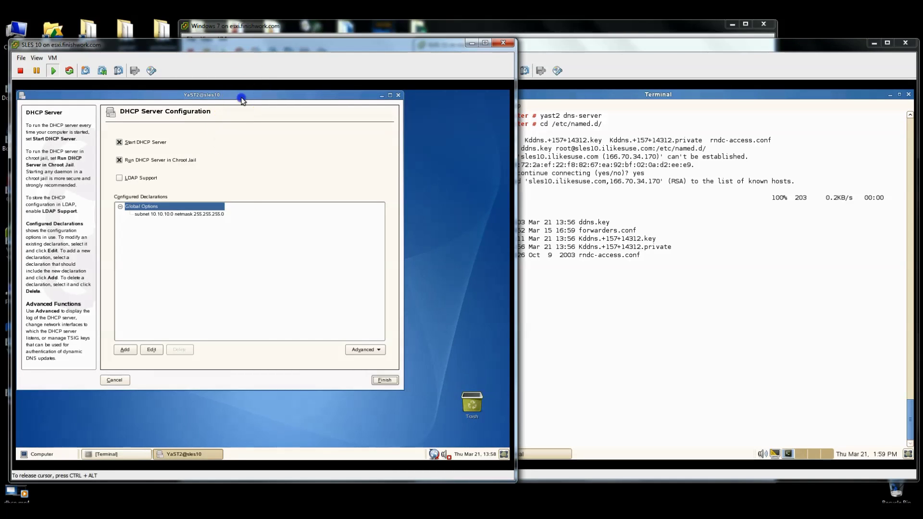
- Edit subnet 10.10.10.0 under Configured Declarations and open its Dynamic DNS key settings
{"action": "left_click_drag", "start_coordinate": [241, 100], "coordinate": [306, 110]}
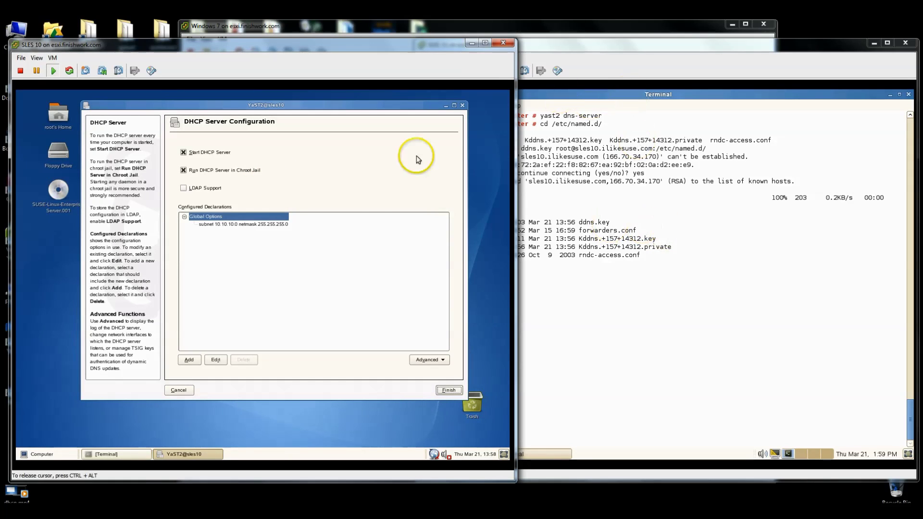
{"action": "left_click", "coordinate": [224, 227]}
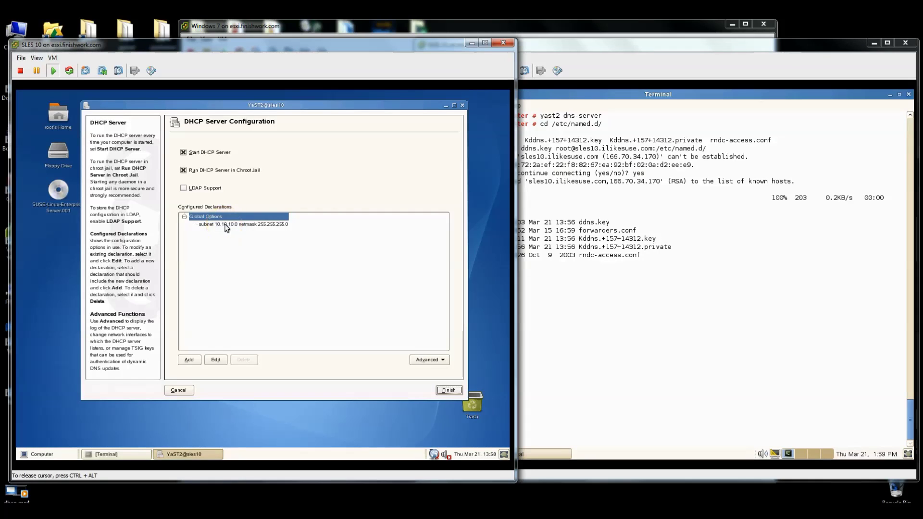
{"action": "left_click", "coordinate": [229, 227]}
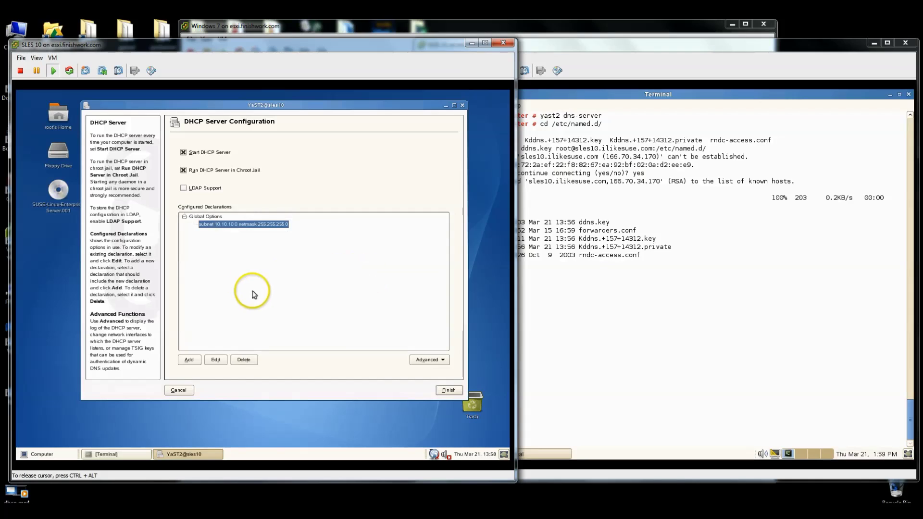
{"action": "left_click", "coordinate": [223, 363]}
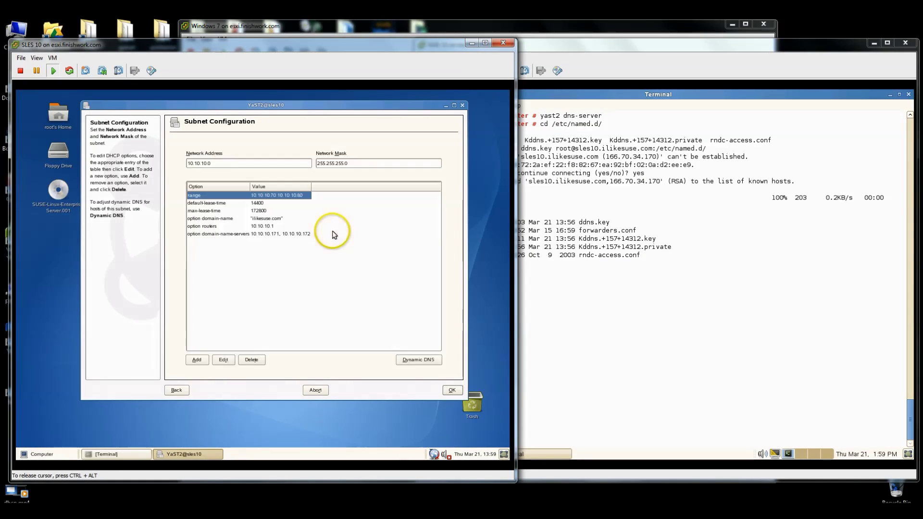
{"action": "left_click", "coordinate": [428, 357]}
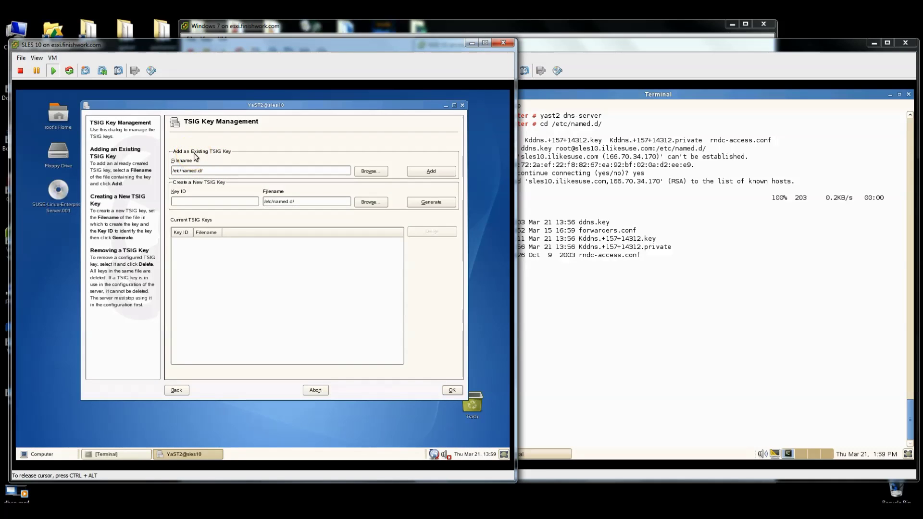
- Browse to /etc/named.d/ddns.key, add it as a current TSIG key, and continue to Interface Configuration
{"action": "left_click", "coordinate": [379, 173]}
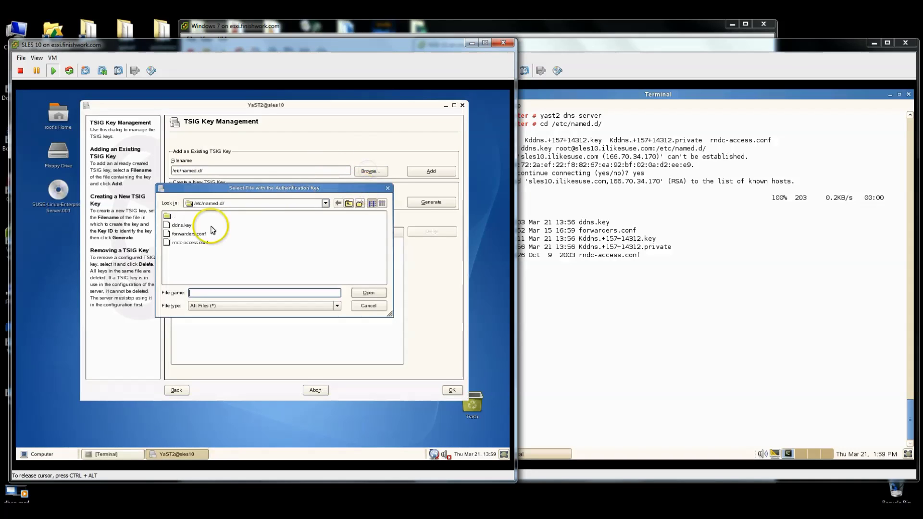
{"action": "left_click", "coordinate": [182, 225]}
{"action": "left_click", "coordinate": [371, 298]}
{"action": "left_click", "coordinate": [433, 172]}
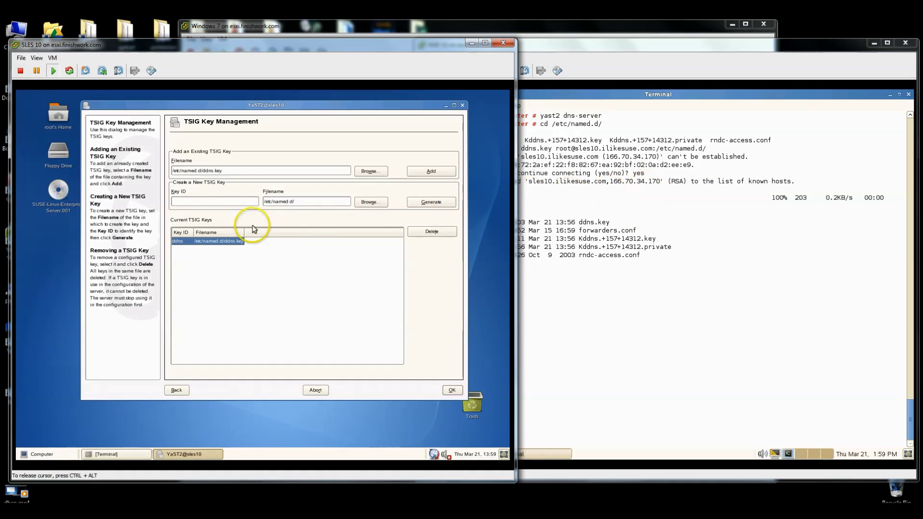
{"action": "left_click", "coordinate": [201, 200]}
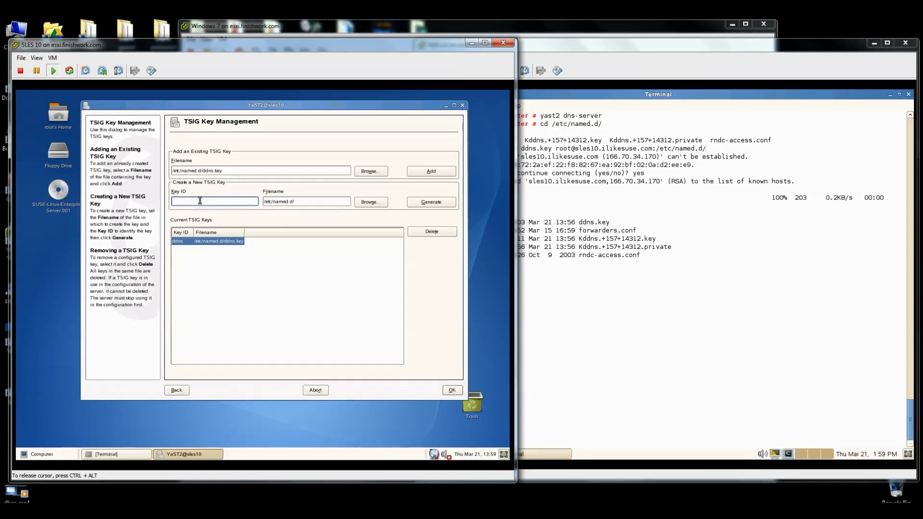
{"action": "left_click", "coordinate": [453, 390]}
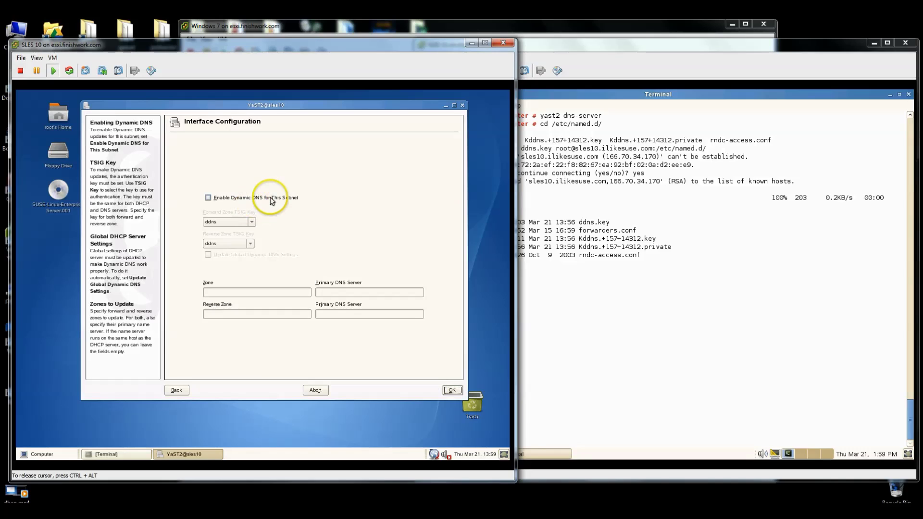
- Enable dynamic DNS with zone ilikesuse.com and reverse zone 10.10.10.in-addr.arpa, both on server 10.10.10.171
{"action": "left_click", "coordinate": [242, 198]}
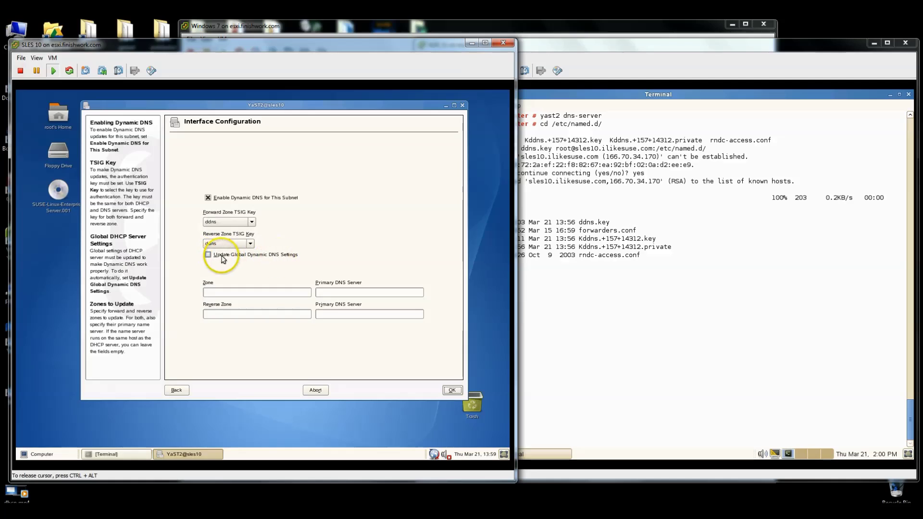
{"action": "left_click", "coordinate": [231, 291]}
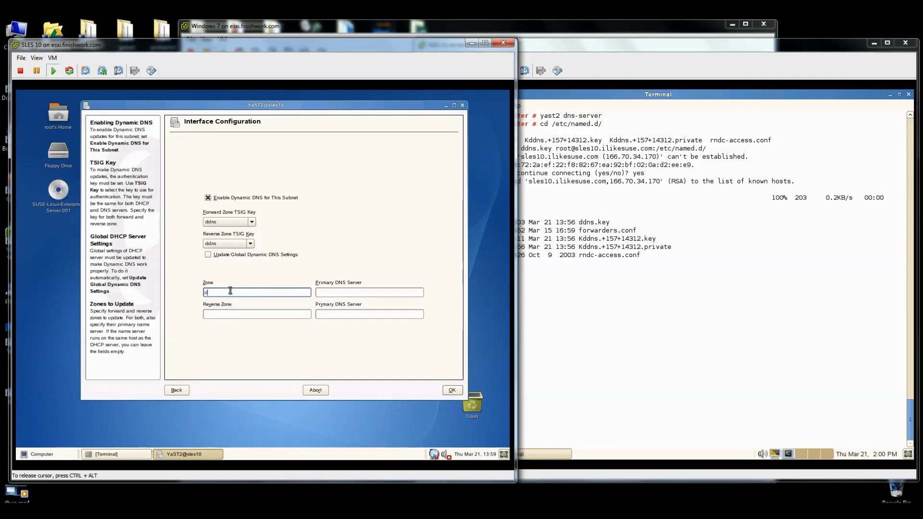
{"action": "key", "text": "Tab"}
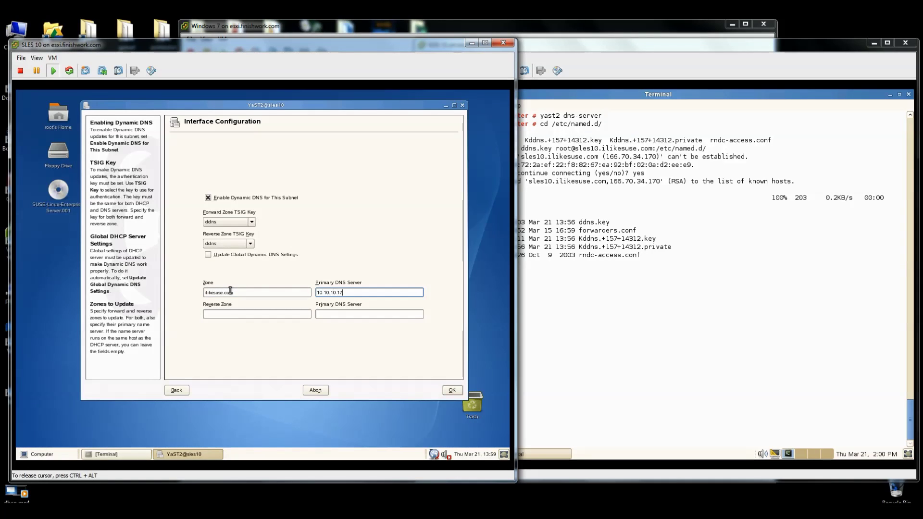
{"action": "key", "text": "Tab"}
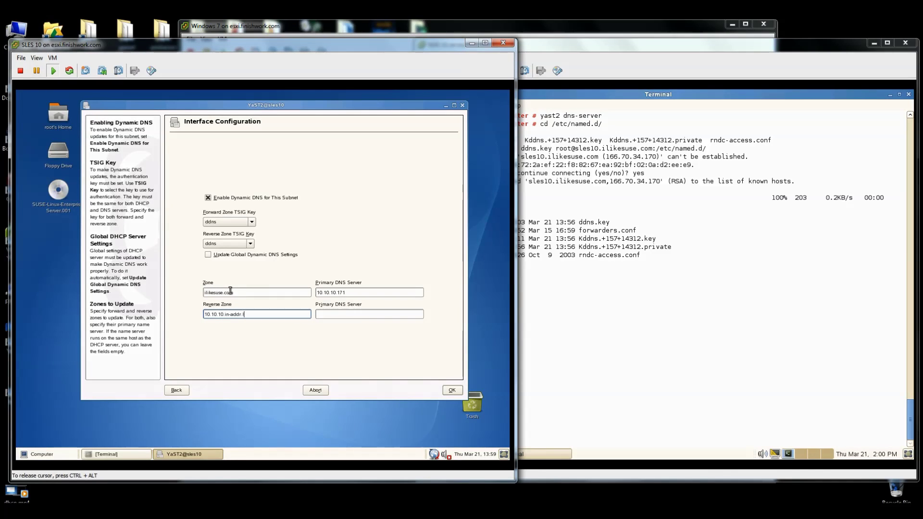
{"action": "key", "text": "Tab"}
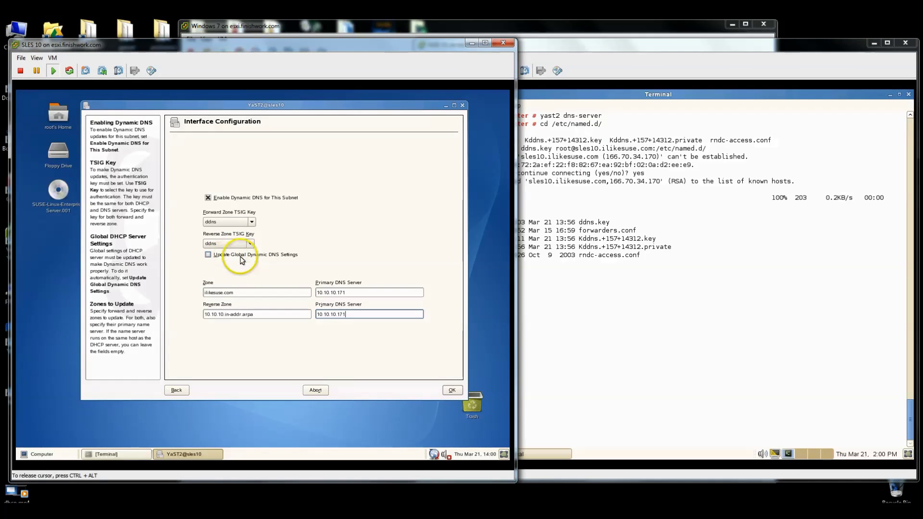
- Tick Update Global Dynamic DNS Settings and confirm the subnet configuration
{"action": "left_click", "coordinate": [208, 254]}
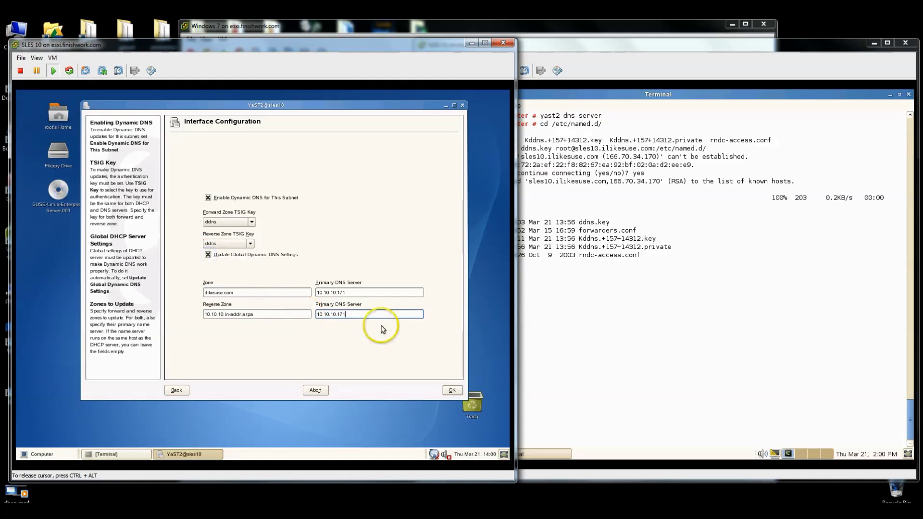
{"action": "left_click", "coordinate": [453, 390]}
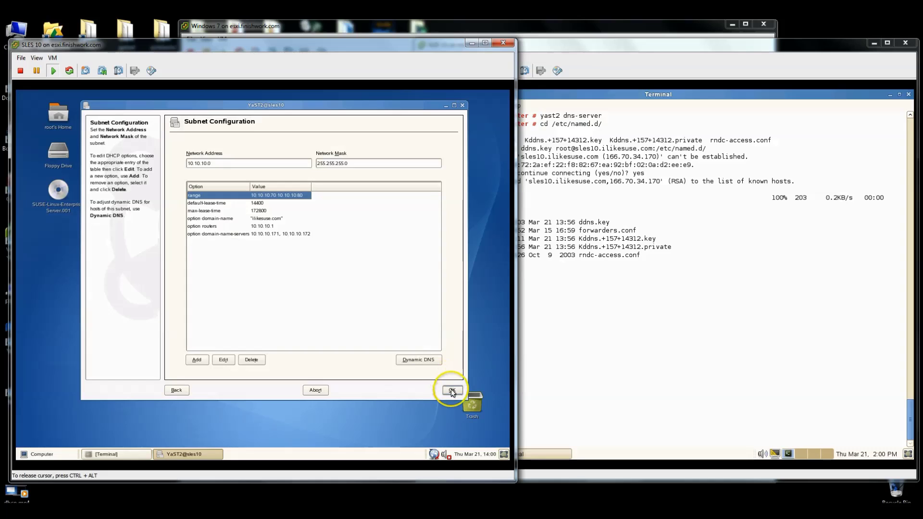
{"action": "left_click", "coordinate": [452, 391]}
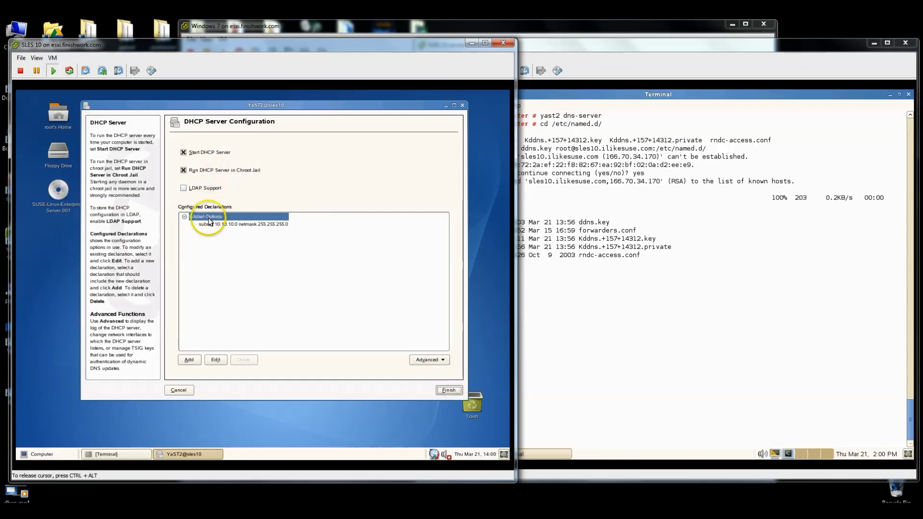
- Open the global options, leave default-lease-time unchanged, and add ddns-update-style set to interim
{"action": "left_click", "coordinate": [208, 218]}
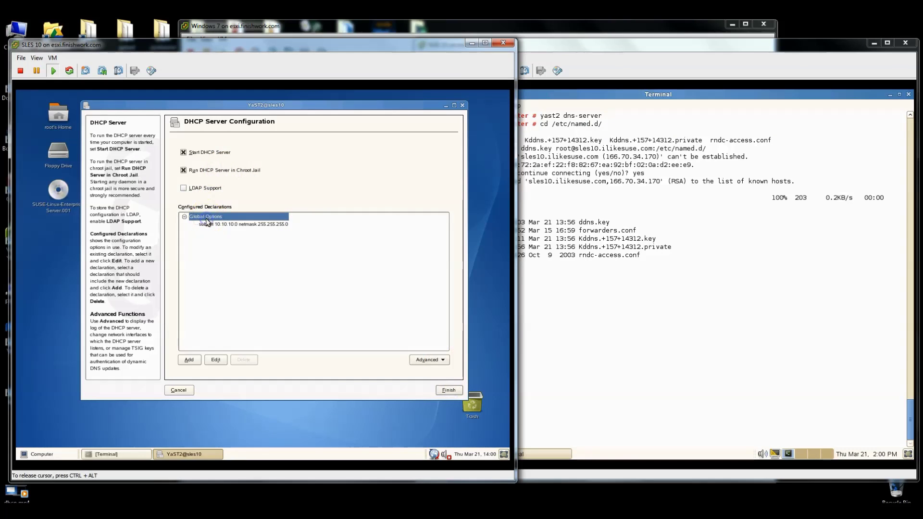
{"action": "left_click", "coordinate": [214, 363]}
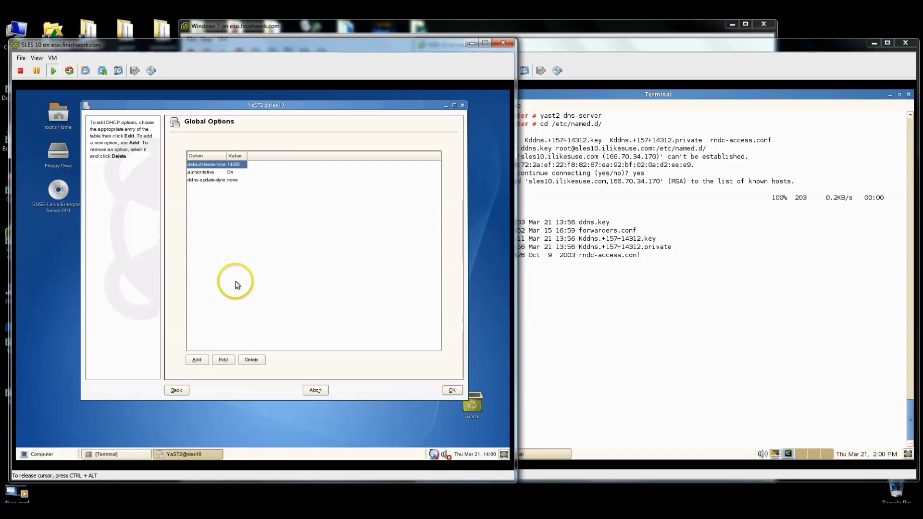
{"action": "left_click", "coordinate": [224, 360]}
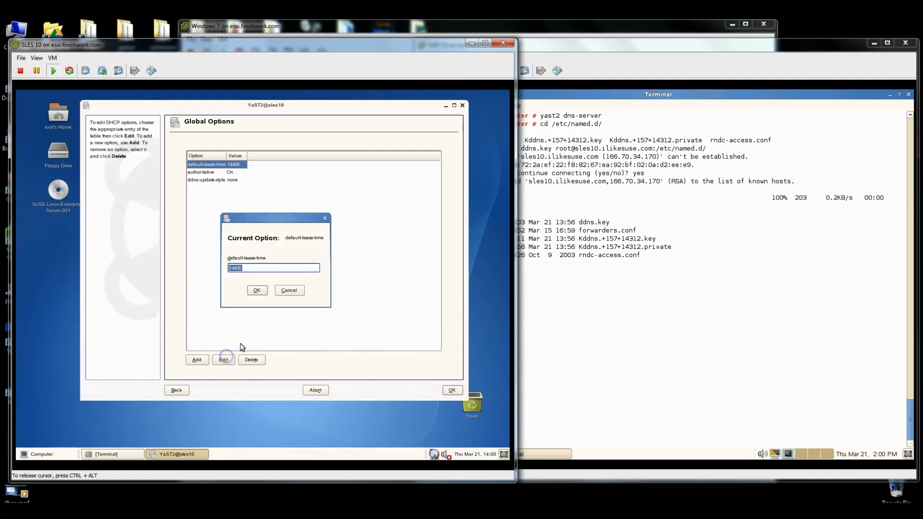
{"action": "left_click", "coordinate": [293, 291]}
{"action": "left_click", "coordinate": [196, 360]}
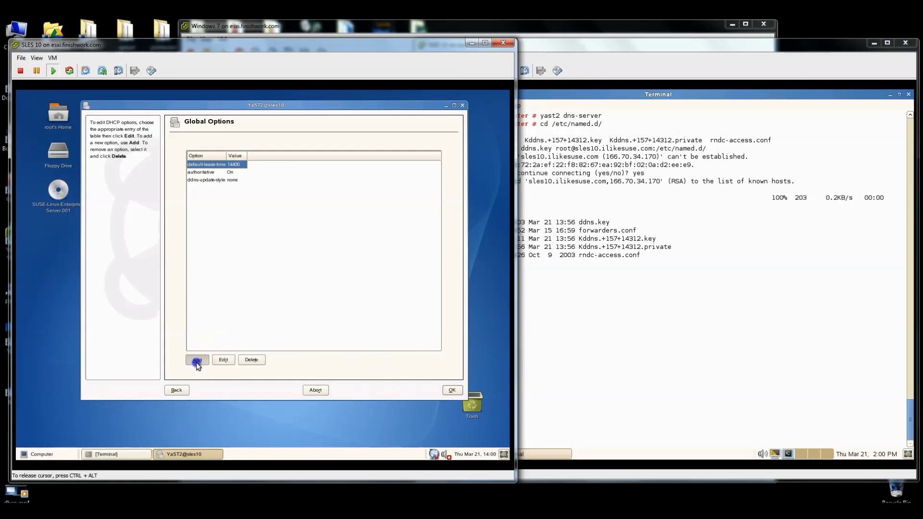
{"action": "left_click", "coordinate": [317, 258]}
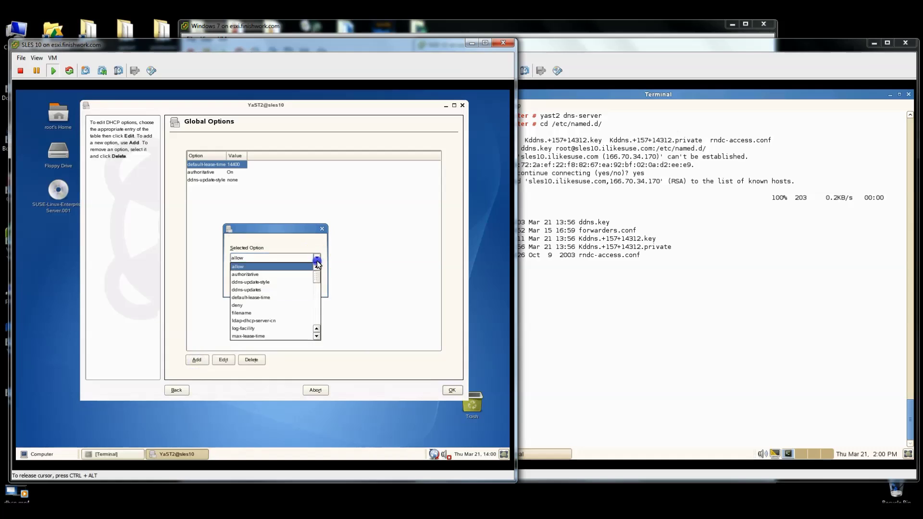
{"action": "left_click", "coordinate": [294, 282]}
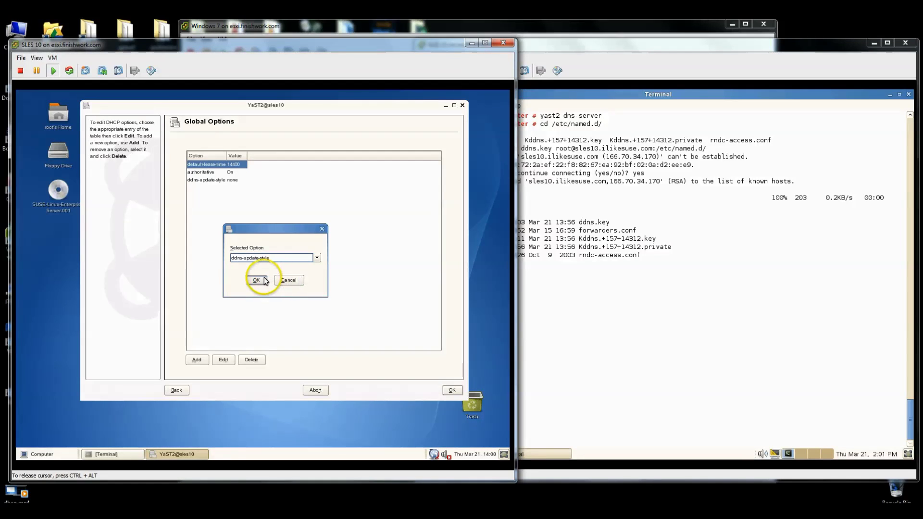
{"action": "left_click", "coordinate": [257, 281]}
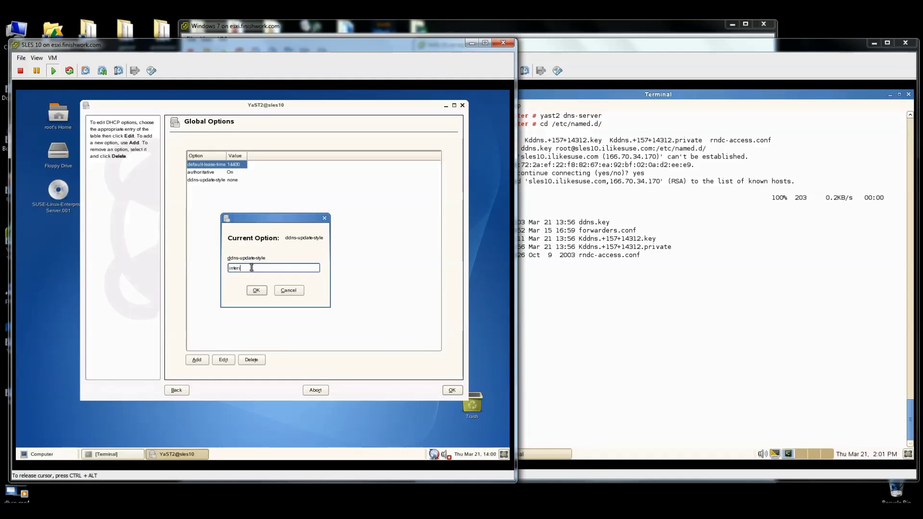
{"action": "type", "text": "interim"}
{"action": "left_click", "coordinate": [256, 290]}
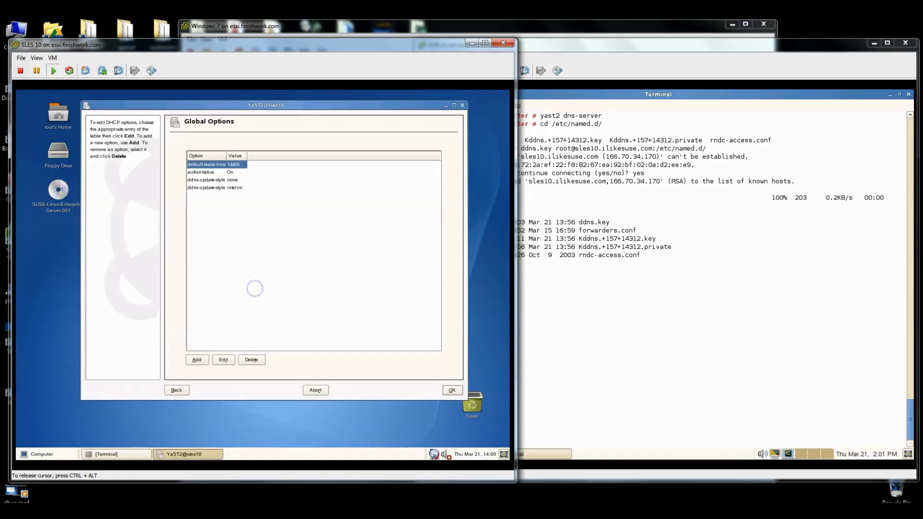
- Add a global ddns-updates option turned on
{"action": "left_click", "coordinate": [197, 360]}
{"action": "left_click", "coordinate": [315, 258]}
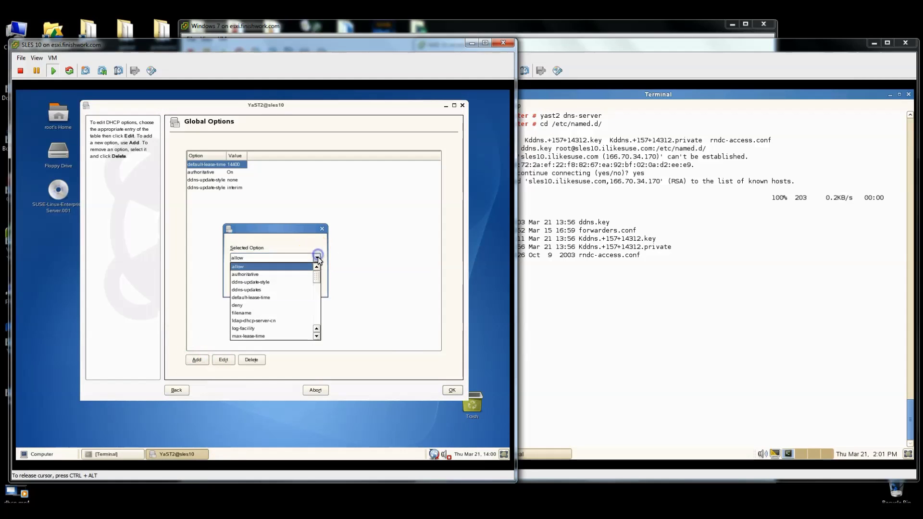
{"action": "left_click", "coordinate": [248, 290]}
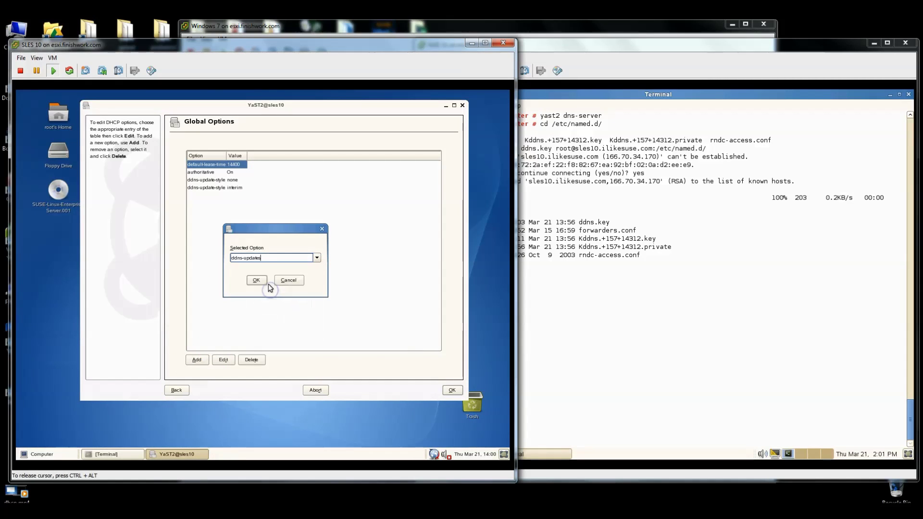
{"action": "left_click", "coordinate": [258, 283]}
{"action": "left_click", "coordinate": [237, 264]}
{"action": "left_click", "coordinate": [256, 285]}
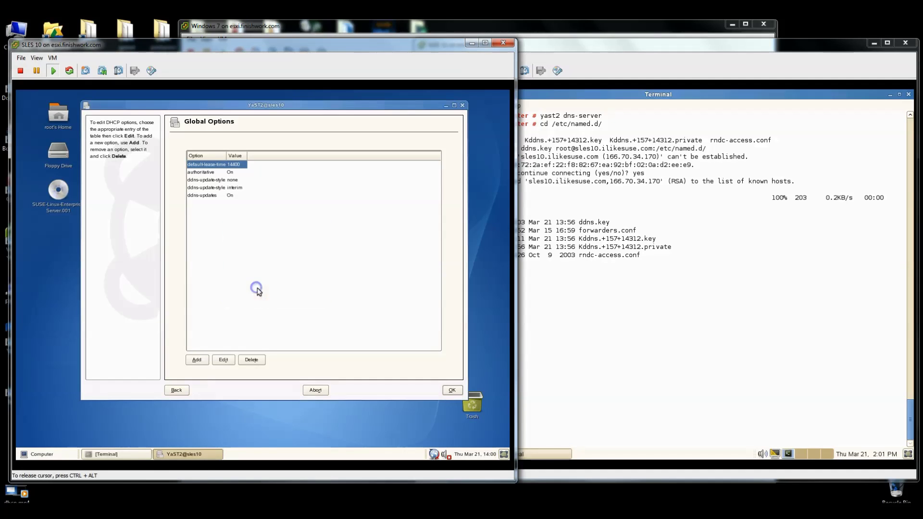
- Delete the ddns-update-style interim and ddns-updates On entries again and accept the global options
{"action": "left_click", "coordinate": [210, 188]}
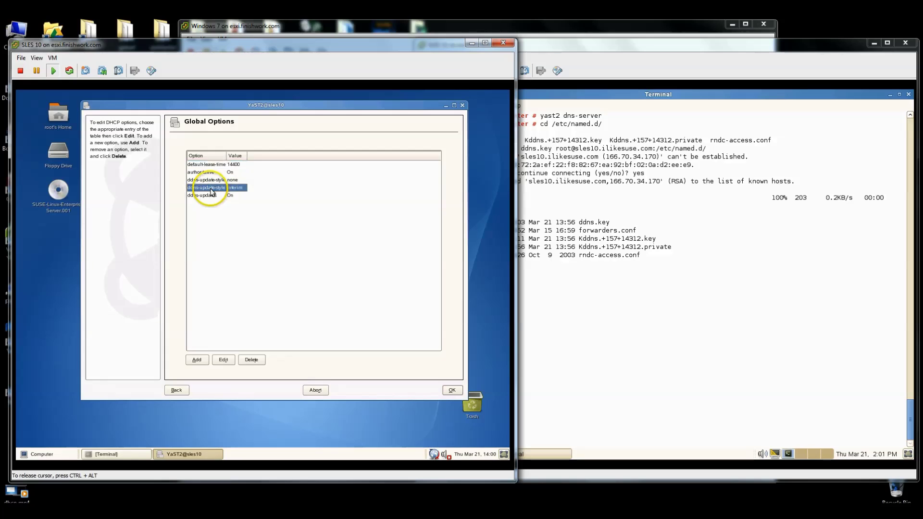
{"action": "left_click", "coordinate": [251, 360]}
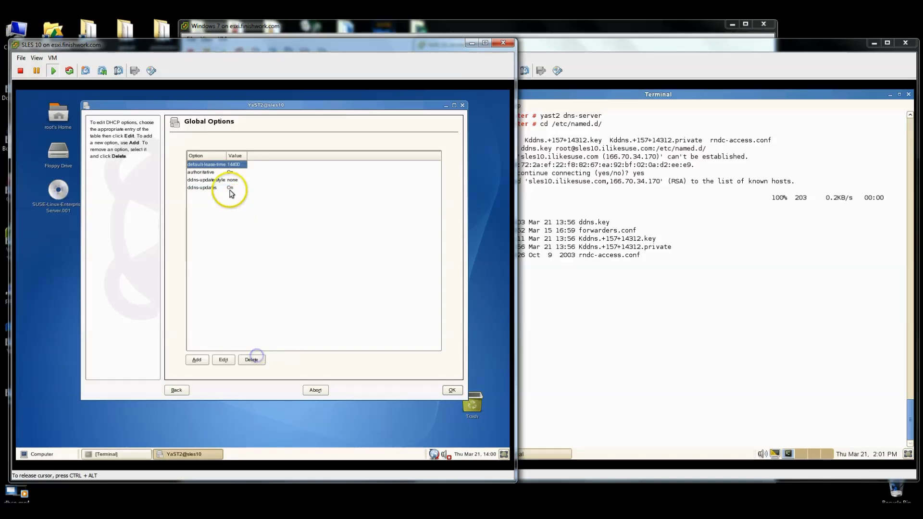
{"action": "left_click", "coordinate": [212, 189]}
{"action": "left_click", "coordinate": [258, 358]}
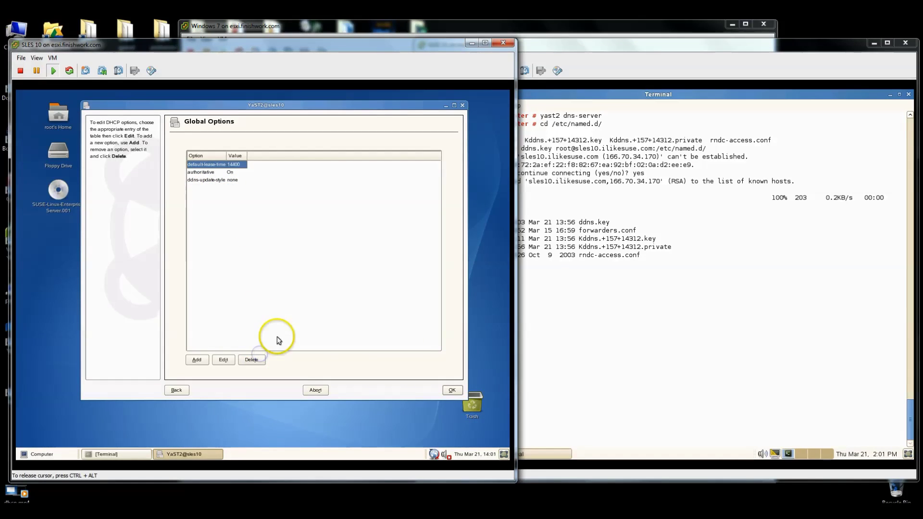
{"action": "left_click", "coordinate": [452, 390]}
- Accept the 10.10.10.0 subnet's Dynamic DNS settings and Finish to write and apply the DHCP configuration
{"action": "left_click", "coordinate": [223, 225]}
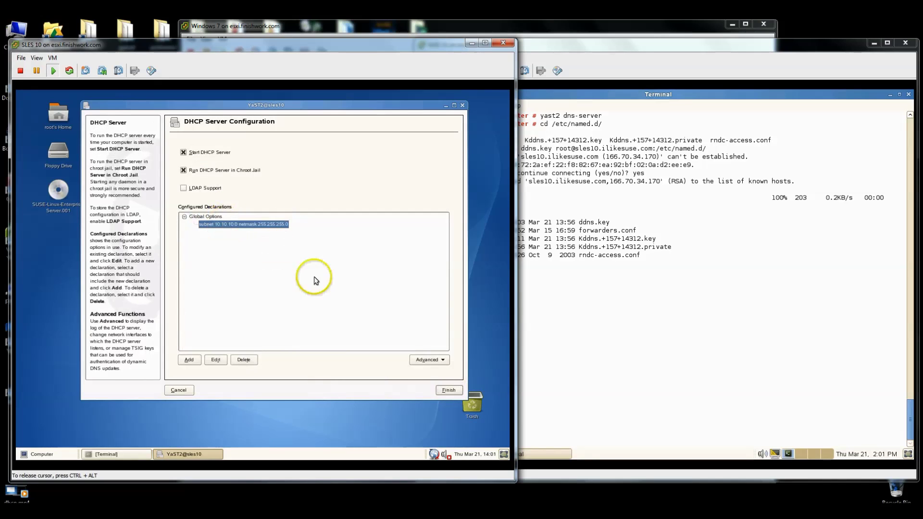
{"action": "left_click", "coordinate": [216, 360]}
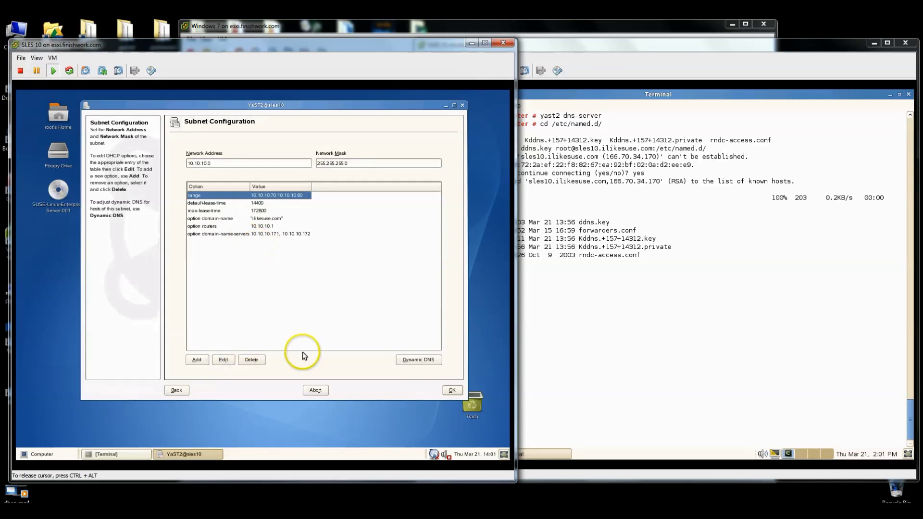
{"action": "left_click", "coordinate": [416, 361]}
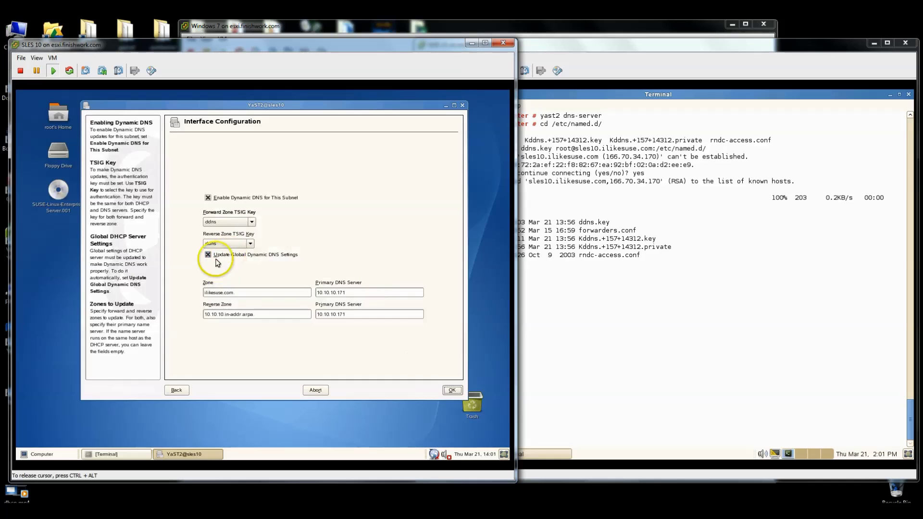
{"action": "left_click", "coordinate": [451, 391]}
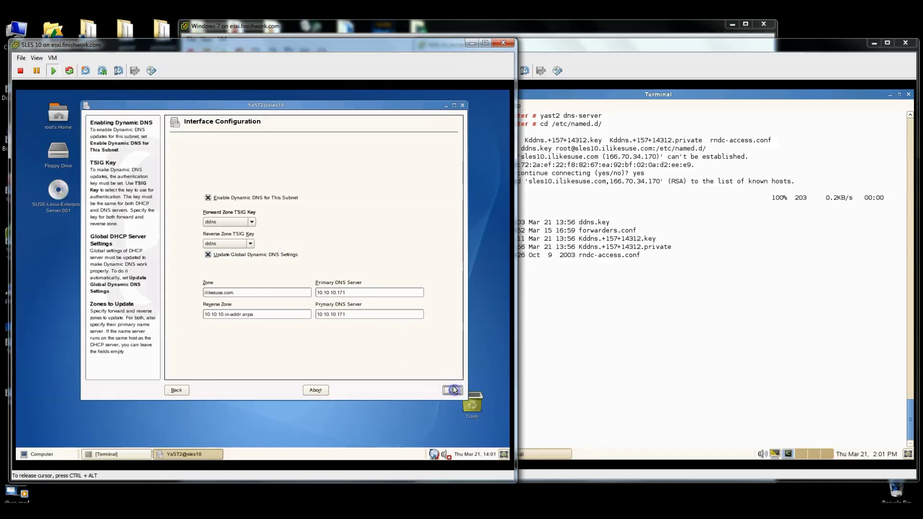
{"action": "left_click", "coordinate": [454, 391]}
{"action": "left_click", "coordinate": [454, 391]}
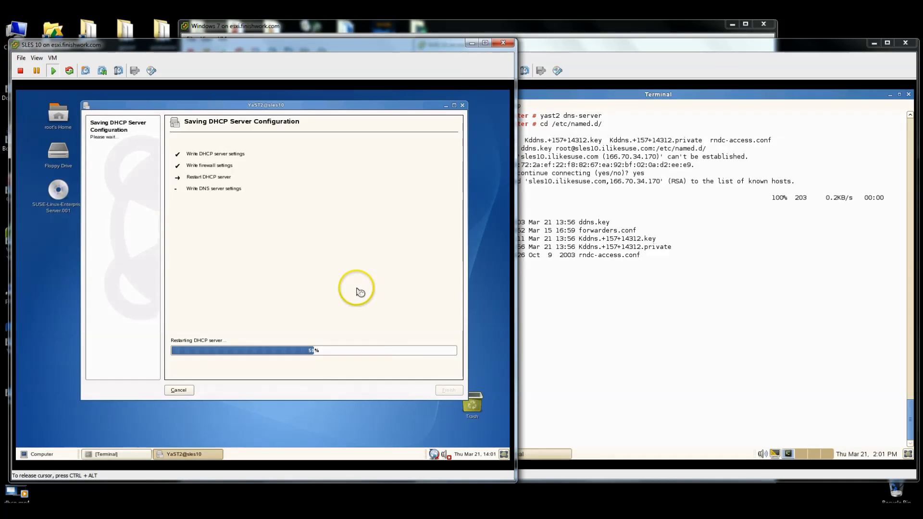
{"action": "left_click", "coordinate": [122, 454]}
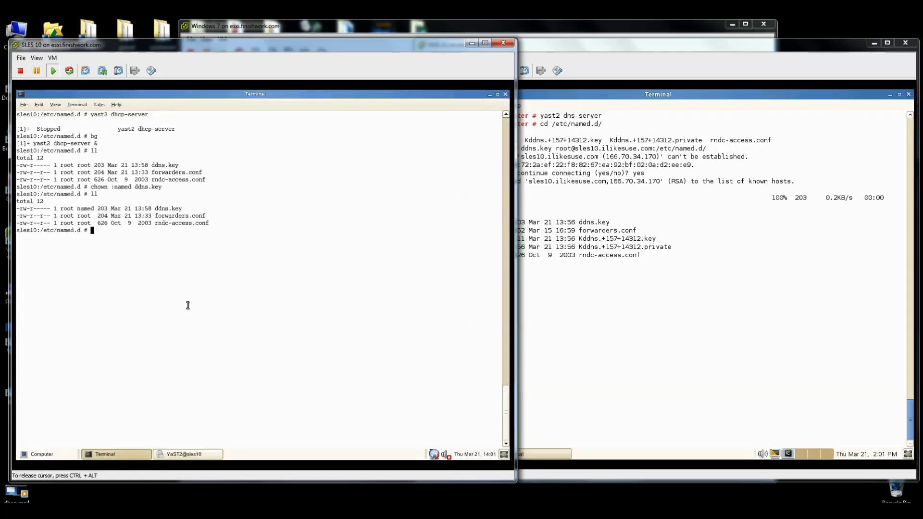
- Open dhcpd.conf under /etc in vi and highlight the ddns-updates on and ddns-update-style interim lines
{"action": "type", "text": "vi /etc/dhcpd.conf"}
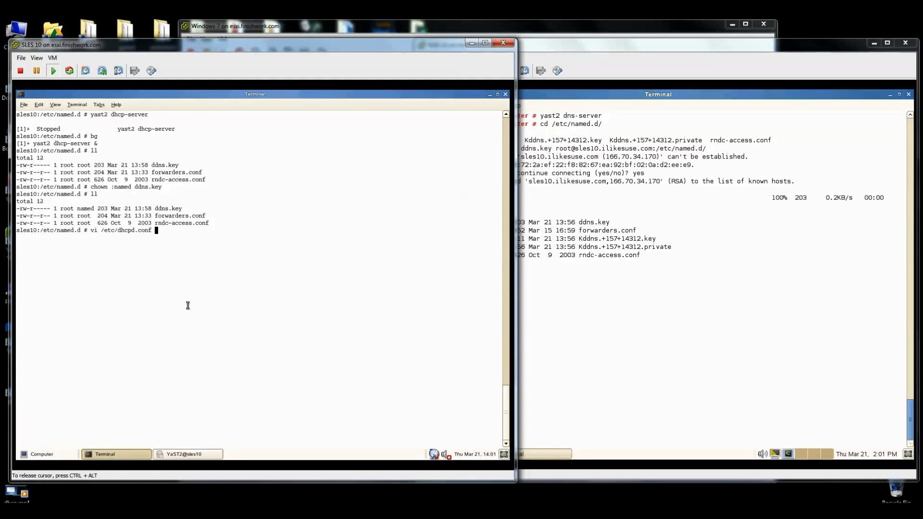
{"action": "left_click", "coordinate": [156, 410]}
{"action": "left_click", "coordinate": [190, 258]}
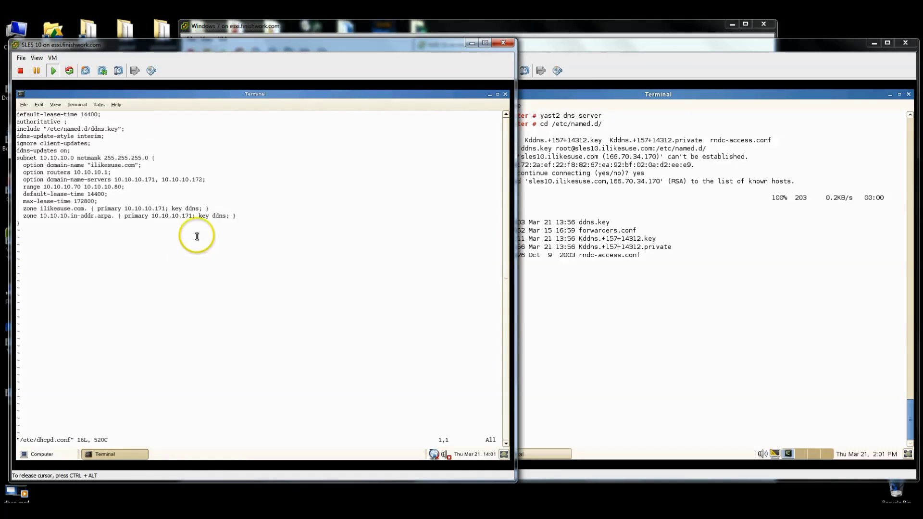
{"action": "triple_click", "coordinate": [62, 151]}
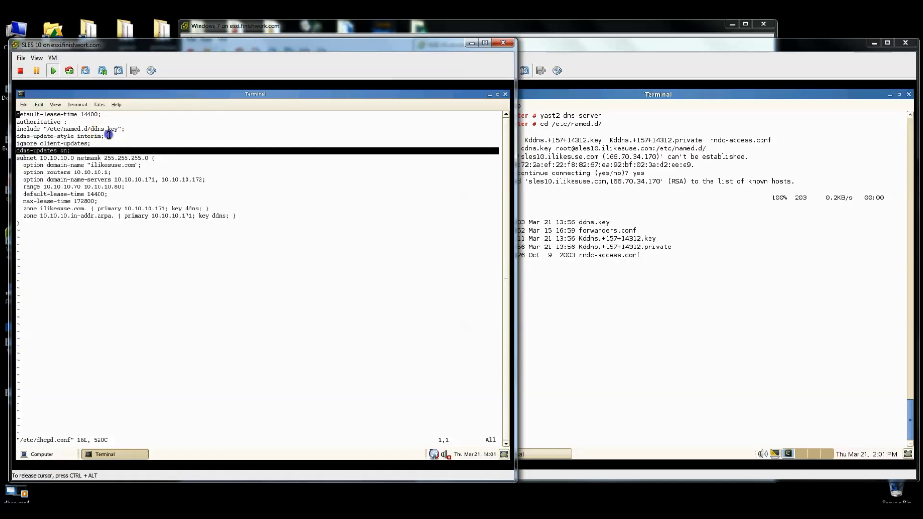
{"action": "left_click_drag", "start_coordinate": [110, 136], "coordinate": [18, 137]}
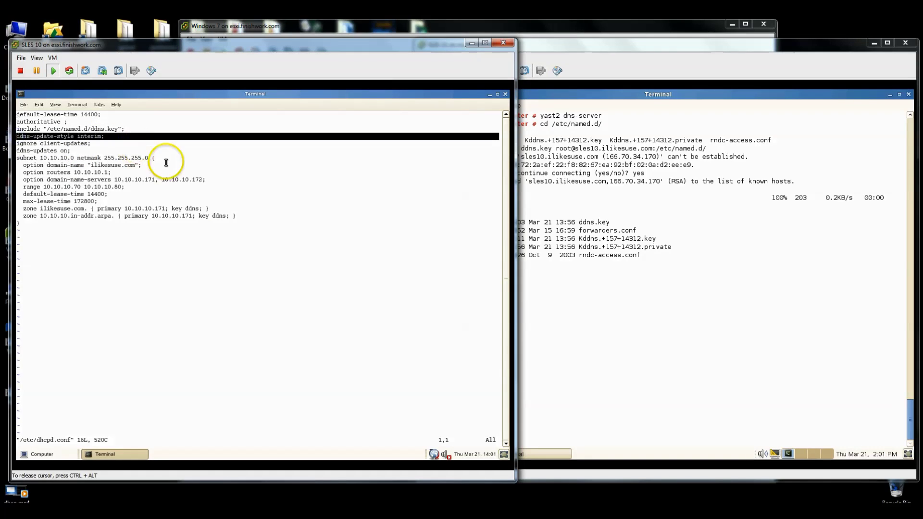
{"action": "left_click", "coordinate": [295, 212]}
- Quit dhcpd.conf with :q without saving any changes
{"action": "type", "text": ":q"}
{"action": "key", "text": "Return"}
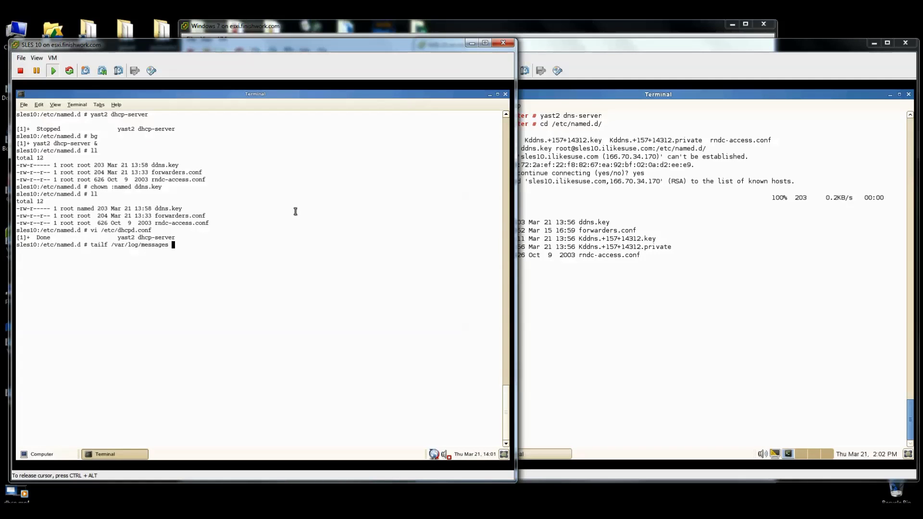
{"action": "left_click", "coordinate": [642, 182]}
- Go to /var/lib/named, list the master zones, then enter dyn/ and list its zone files
{"action": "type", "text": "cd "}
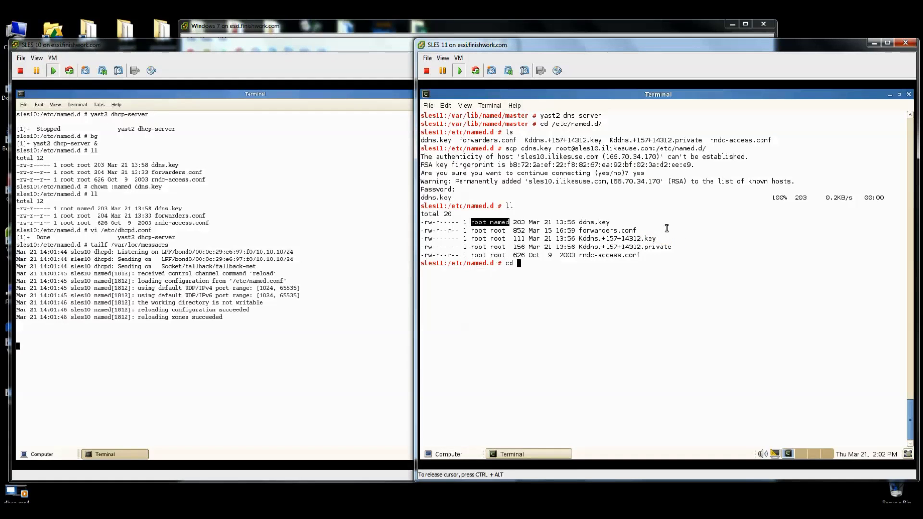
{"action": "type", "text": "/var/lib/named/"}
{"action": "key", "text": "Return"}
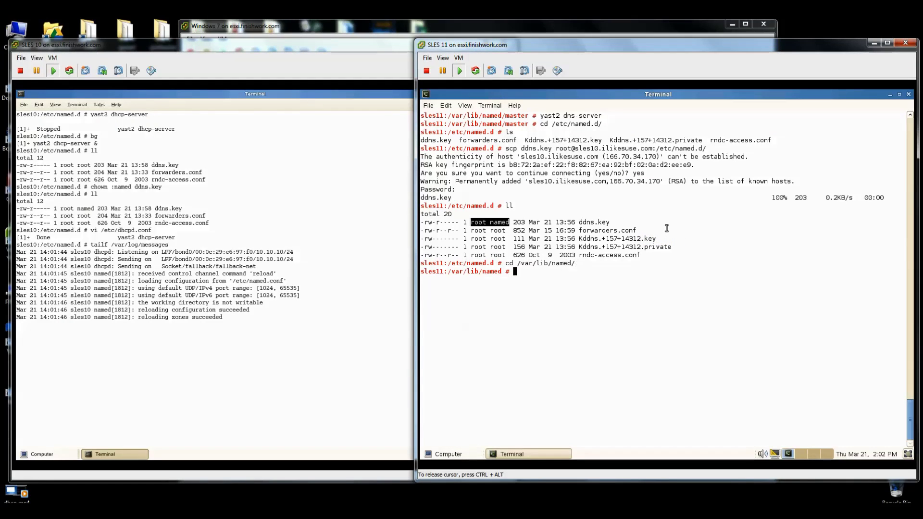
{"action": "type", "text": "ls master/"}
{"action": "key", "text": "Return"}
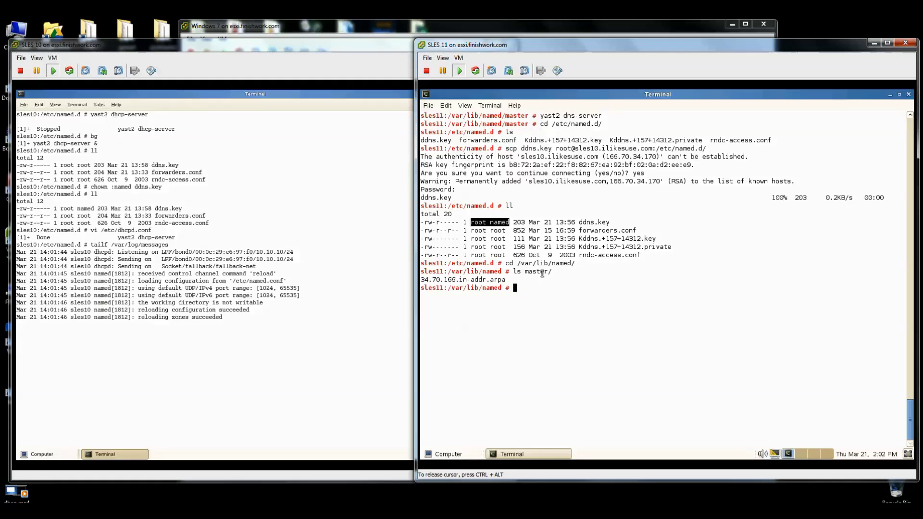
{"action": "type", "text": "cd dyn/"}
{"action": "key", "text": "Return"}
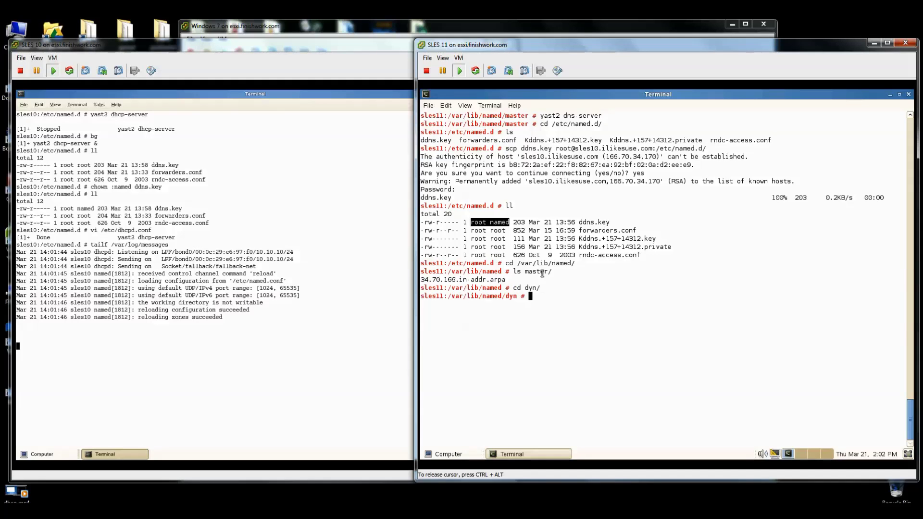
{"action": "type", "text": "ls"}
{"action": "key", "text": "Return"}
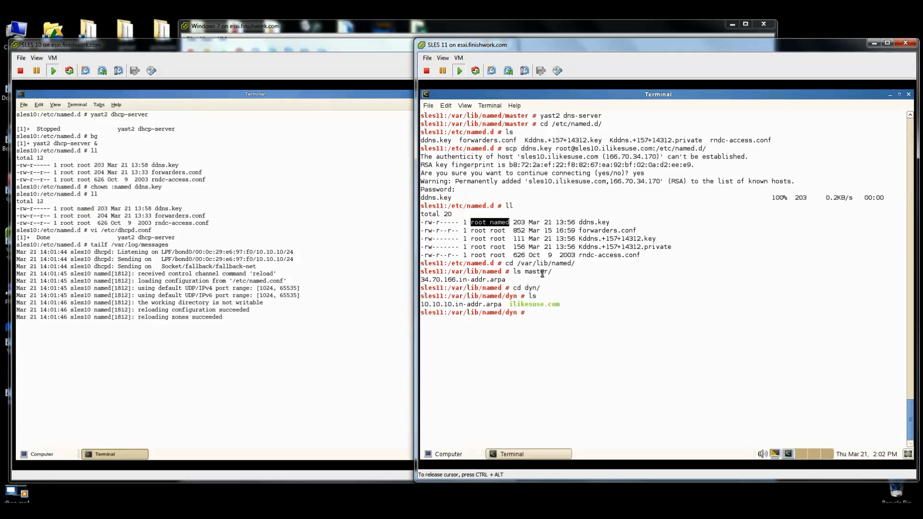
- Delete the three PTR records from the 10.10.10.in-addr.arpa zone file and save it
{"action": "type", "text": "vi 10"}
{"action": "key", "text": "Tab"}
{"action": "key", "text": "Return"}
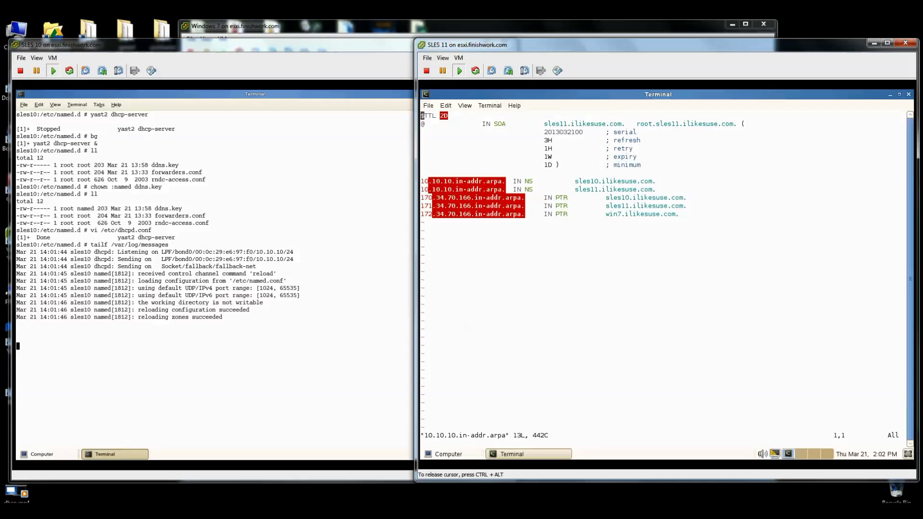
{"action": "key", "text": "Down"}
{"action": "key", "text": "Down"}
{"action": "key", "text": "Down"}
{"action": "key", "text": "Down"}
{"action": "key", "text": "Down"}
{"action": "key", "text": "Down"}
{"action": "key", "text": "Down"}
{"action": "key", "text": "Down"}
{"action": "key", "text": "Down"}
{"action": "key", "text": "Down"}
{"action": "key", "text": "3"}
{"action": "key", "text": "d"}
{"action": "key", "text": "d"}
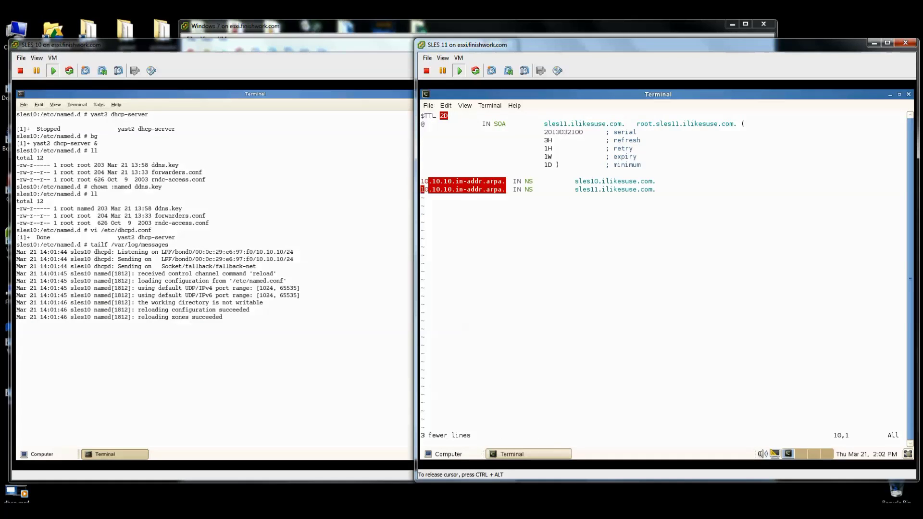
{"action": "type", "text": ":wq"}
{"action": "key", "text": "Return"}
- Remove the sles10, sles11 and win7 A records from the ilikesuse.com zone file
{"action": "type", "text": "vi "}
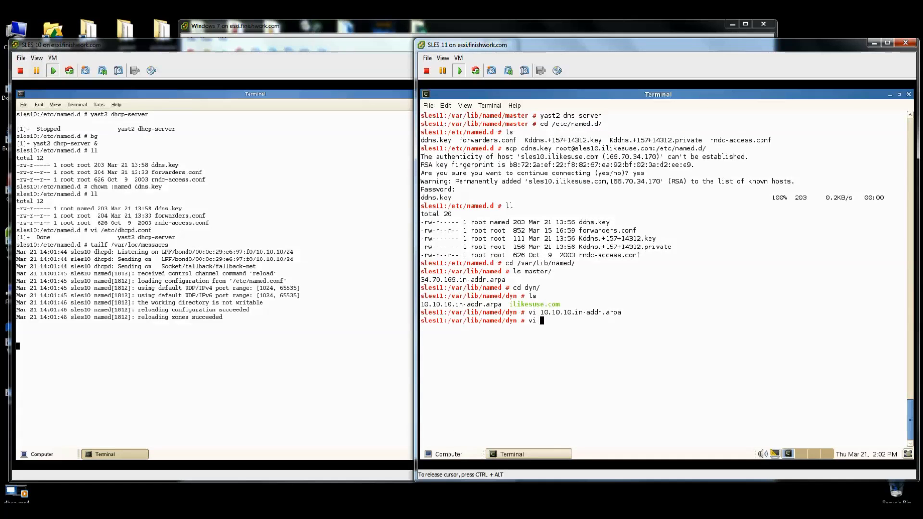
{"action": "type", "text": "il"}
{"action": "key", "text": "Tab"}
{"action": "key", "text": "Return"}
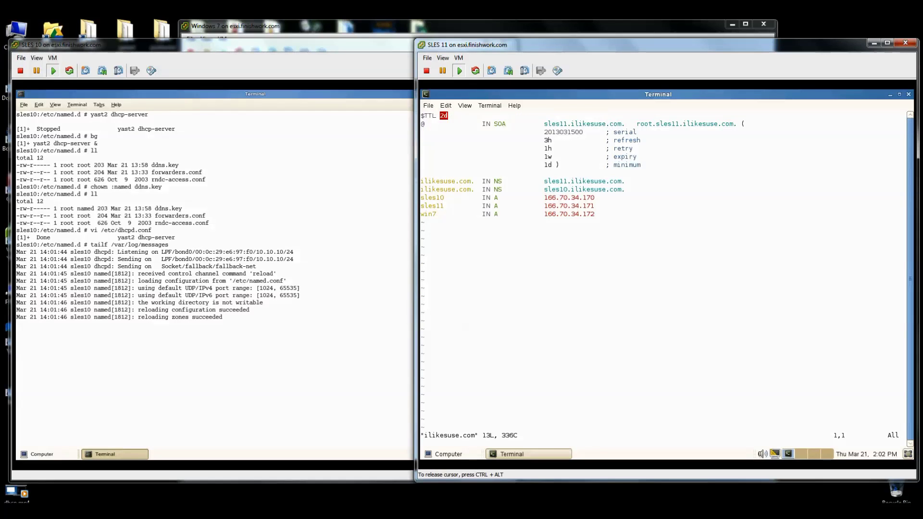
{"action": "key", "text": "Down"}
{"action": "key", "text": "Down"}
{"action": "key", "text": "Down"}
{"action": "key", "text": "Down"}
{"action": "key", "text": "Down"}
{"action": "key", "text": "Down"}
{"action": "key", "text": "Down"}
{"action": "key", "text": "Down"}
{"action": "key", "text": "Down"}
{"action": "key", "text": "shift+d"}
{"action": "key", "text": "Down"}
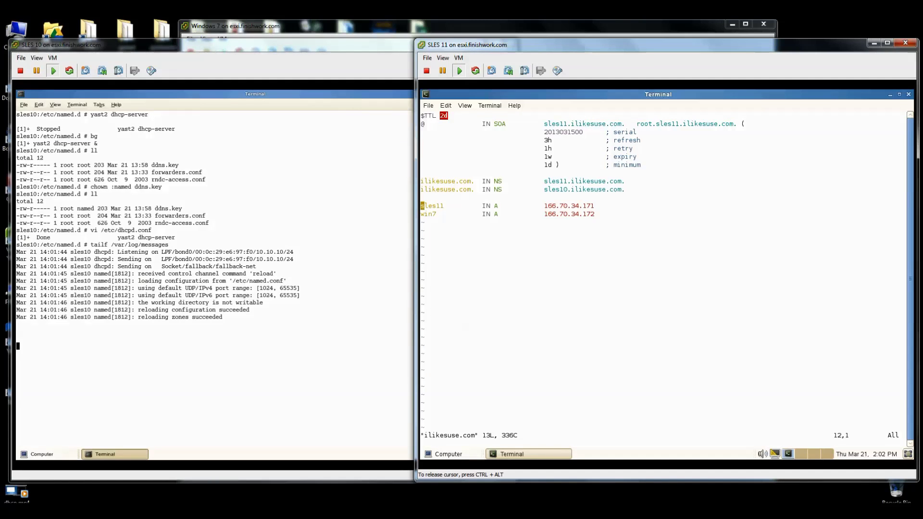
{"action": "key", "text": "d"}
{"action": "key", "text": "d"}
{"action": "key", "text": "d"}
{"action": "key", "text": "d"}
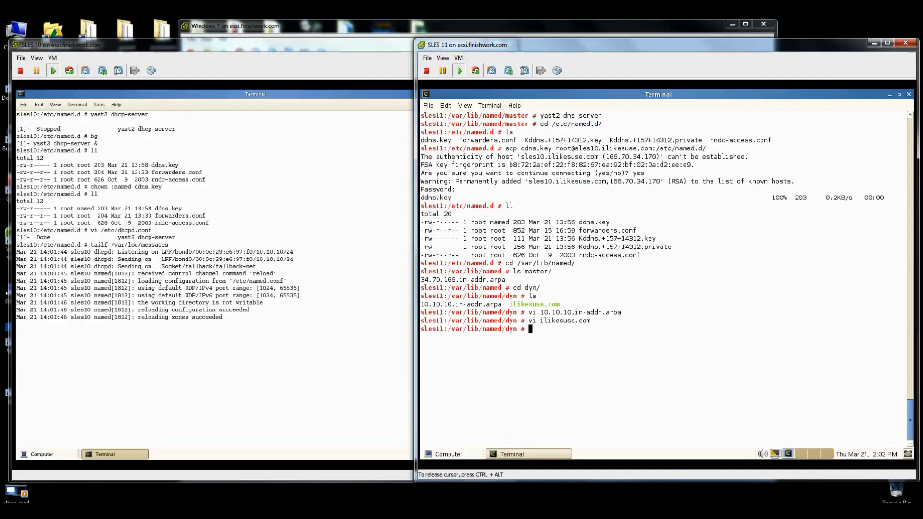
- Restart the BIND name server with rcnamed restart
{"action": "type", "text": "rcnamed restart"}
{"action": "key", "text": "Return"}
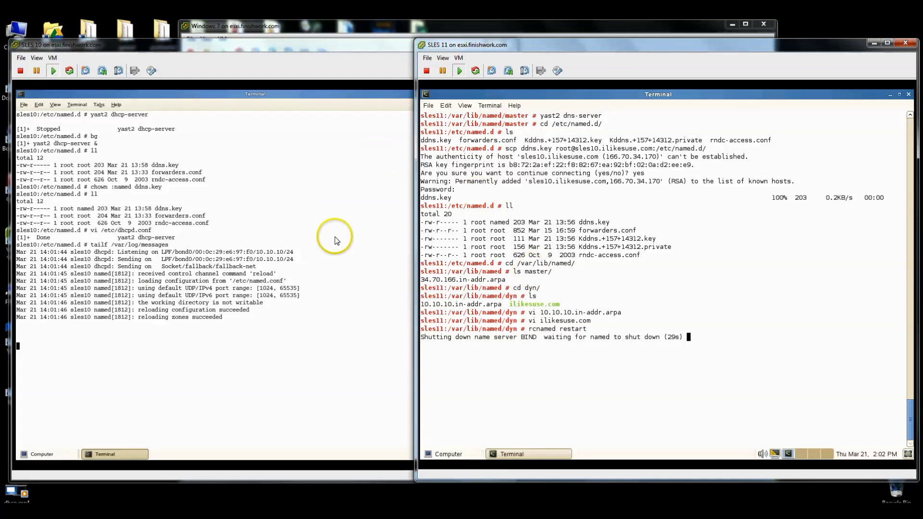
{"action": "left_click", "coordinate": [259, 210]}
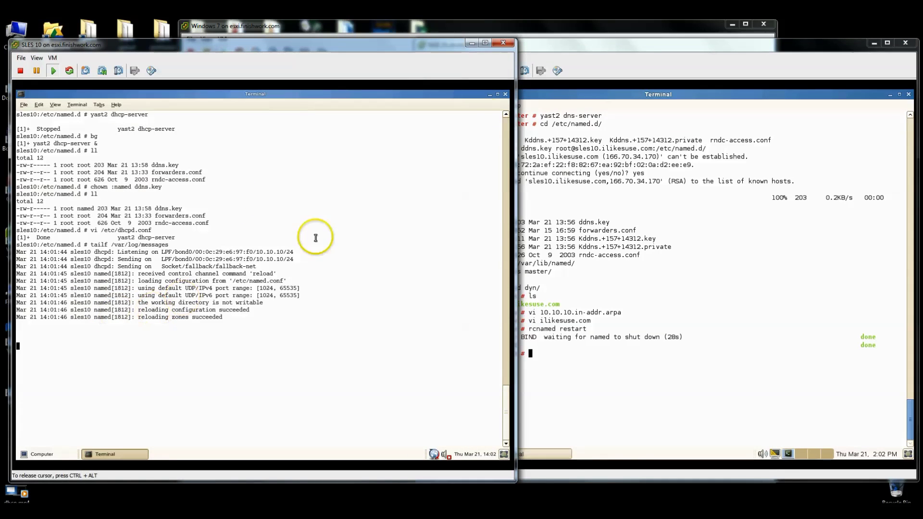
- On the Windows 7 client, clear a mistyped command and release the DHCP lease with ipconfig /release
{"action": "left_click", "coordinate": [543, 27]}
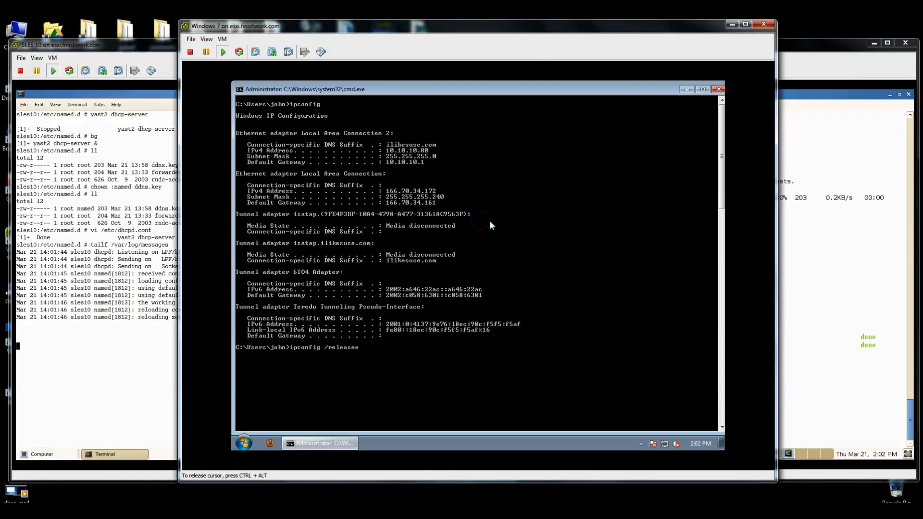
{"action": "key", "text": "Return"}
{"action": "type", "text": "iip"}
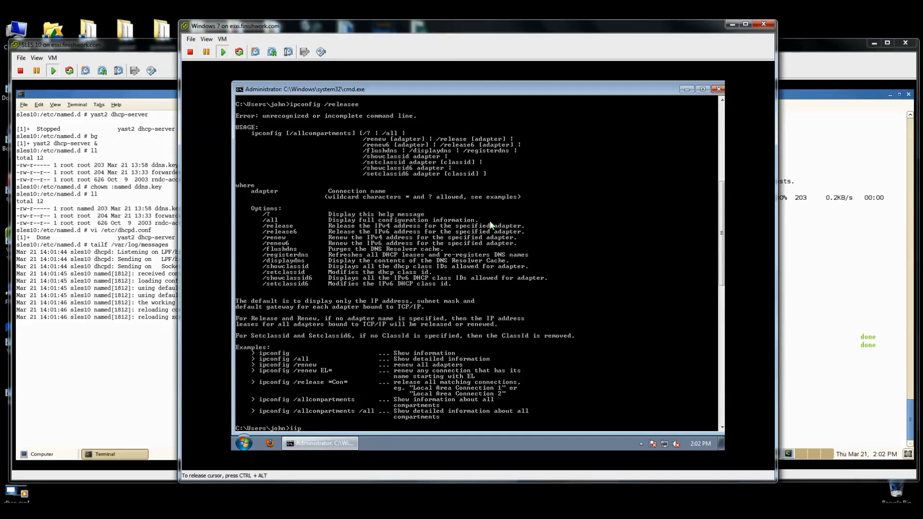
{"action": "type", "text": "config"}
{"action": "key", "text": "Escape"}
{"action": "type", "text": "ipconfig /release"}
{"action": "key", "text": "Return"}
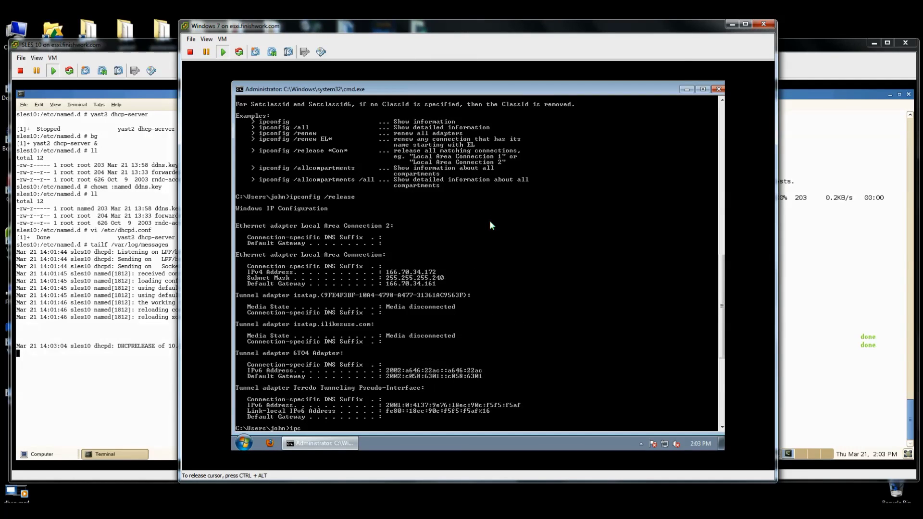
- Renew the client's DHCP lease with ipconfig /renew
{"action": "type", "text": "ipconfig /renew"}
{"action": "key", "text": "Return"}
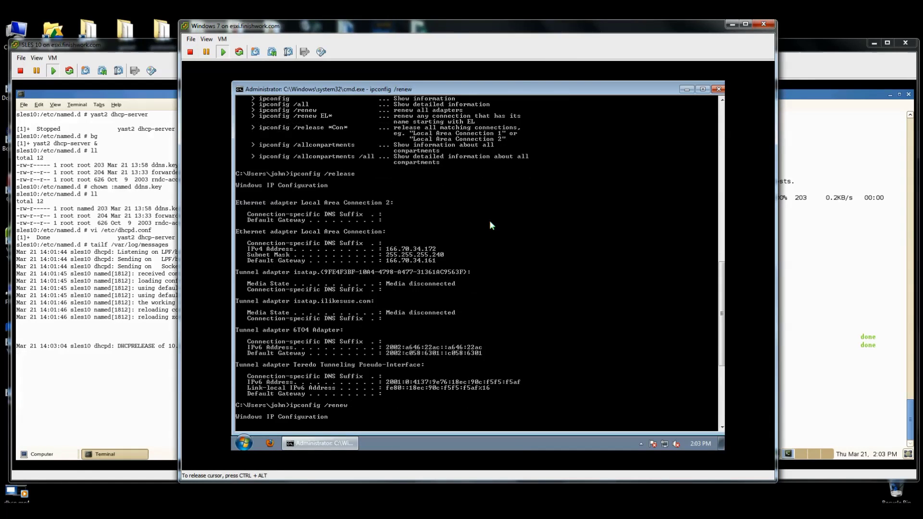
{"action": "left_click", "coordinate": [94, 321]}
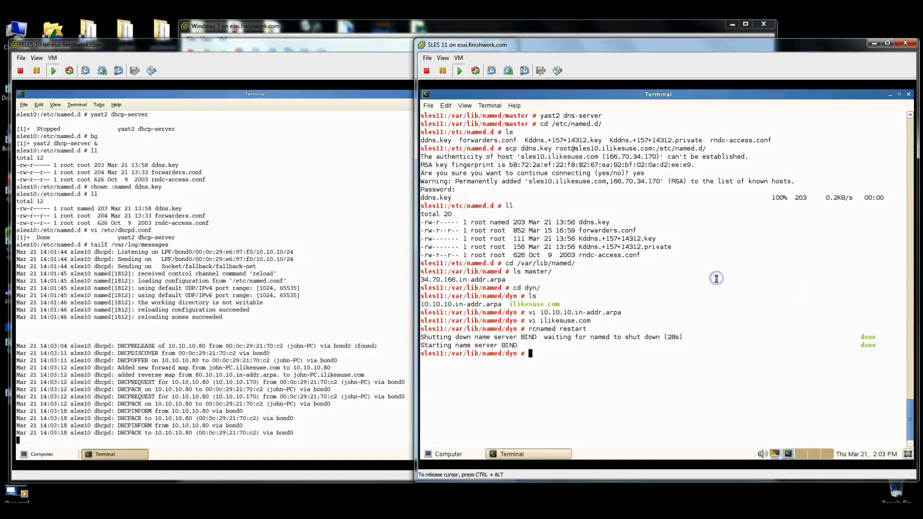
- List the files in the SLES11 /var/lib/named/dyn directory
{"action": "double_click", "coordinate": [717, 279]}
{"action": "left_click", "coordinate": [716, 279]}
{"action": "type", "text": "ls"}
{"action": "key", "text": "Return"}
- Point out the new ilikesuse.com.jnl and 10.10.10.in-addr.arpa.jnl journals and print the reverse zone file
{"action": "type", "text": "cat"}
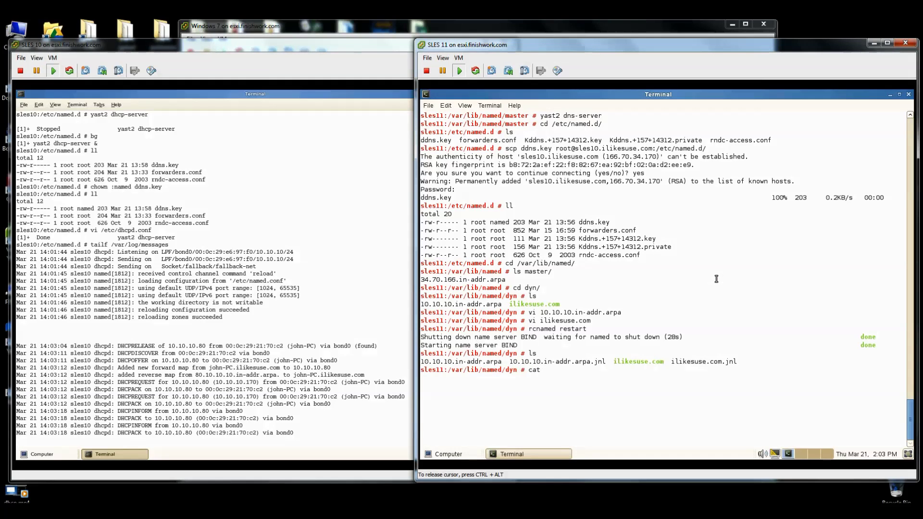
{"action": "left_click_drag", "start_coordinate": [743, 362], "coordinate": [669, 362]}
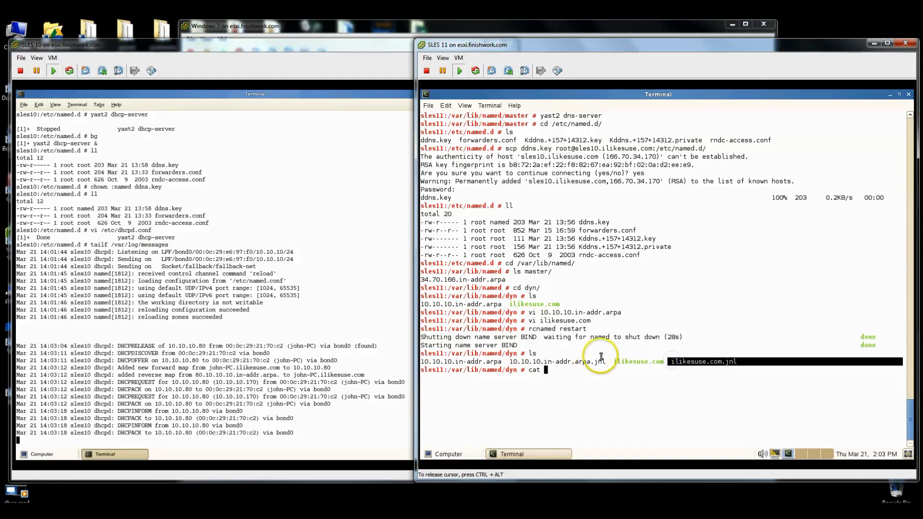
{"action": "left_click_drag", "start_coordinate": [605, 362], "coordinate": [510, 362]}
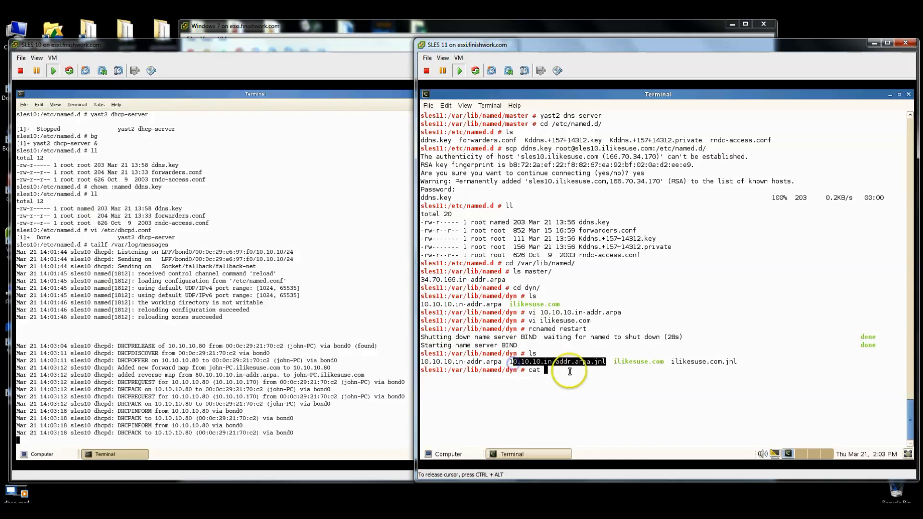
{"action": "type", "text": "10"}
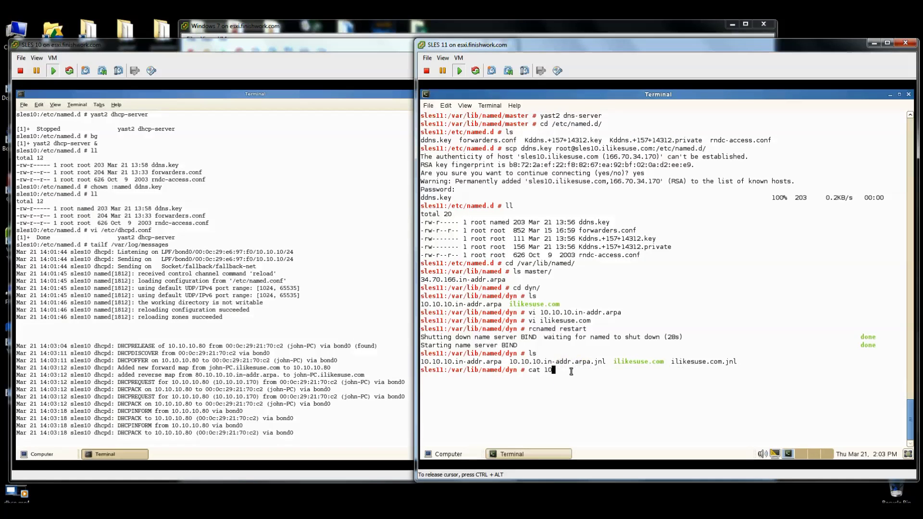
{"action": "key", "text": "Tab"}
{"action": "key", "text": "Return"}
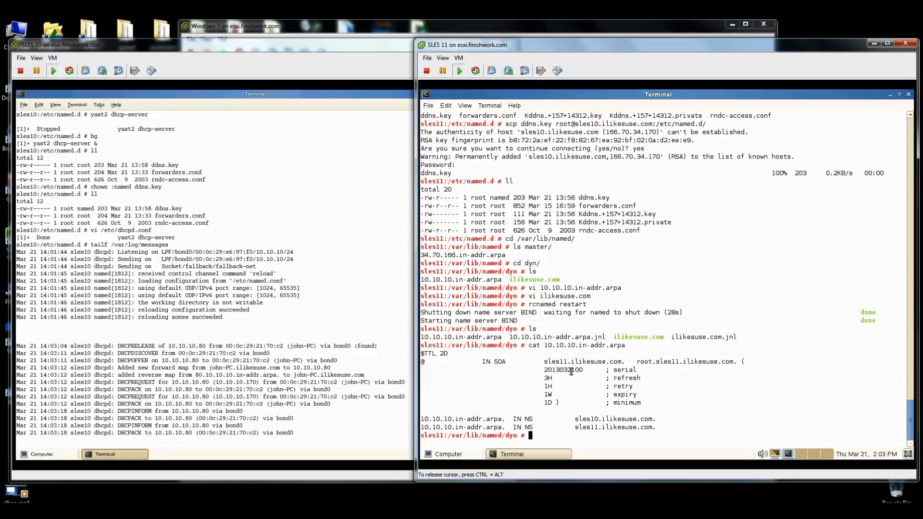
{"action": "left_click", "coordinate": [601, 393]}
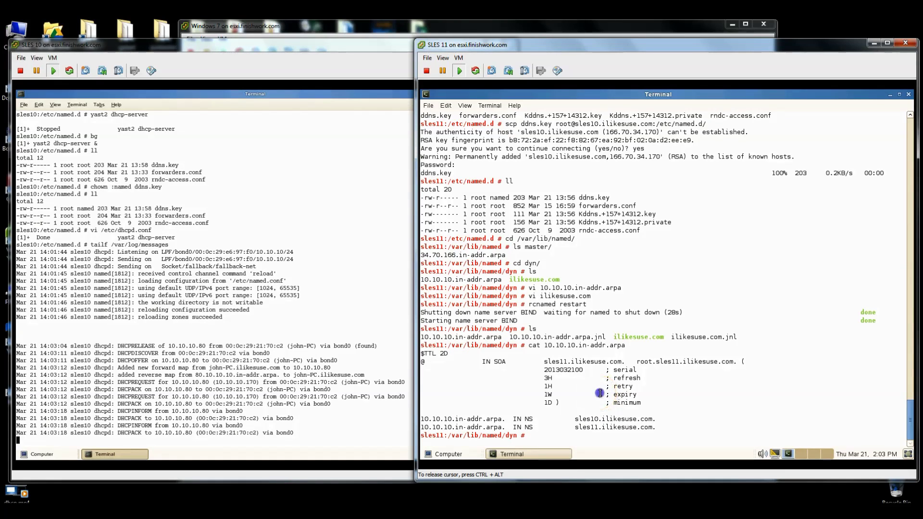
- Print the ilikesuse.com zone file, still holding only SOA and NS records
{"action": "type", "text": "cat i"}
{"action": "key", "text": "Tab"}
{"action": "key", "text": "Return"}
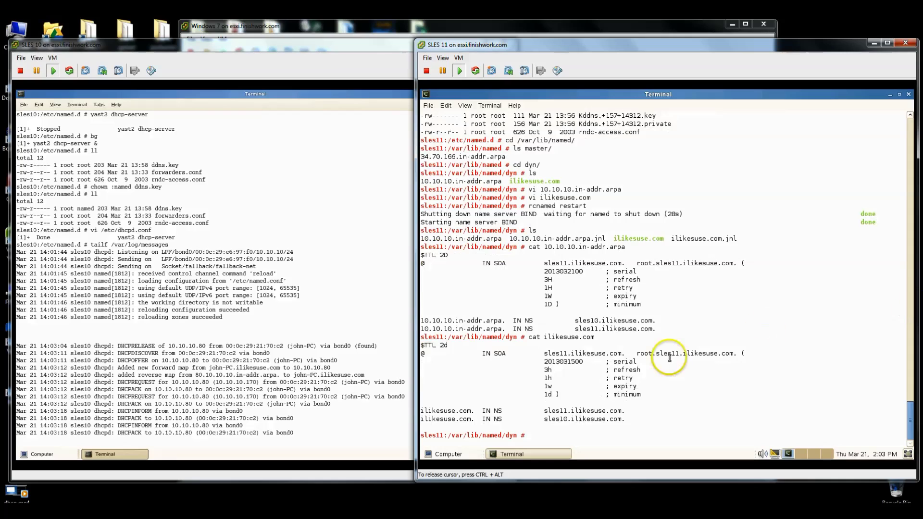
{"action": "left_click", "coordinate": [455, 407]}
{"action": "left_click_drag", "start_coordinate": [455, 408], "coordinate": [500, 409]}
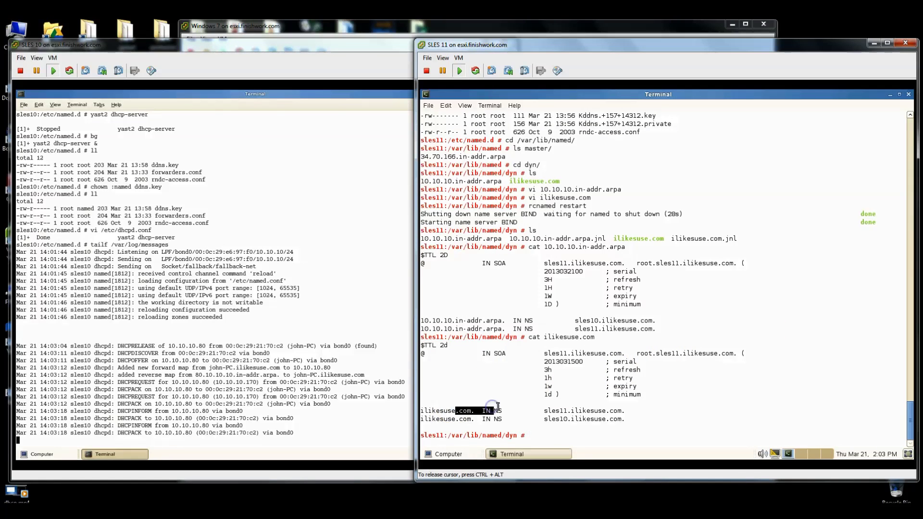
{"action": "left_click", "coordinate": [581, 407]}
{"action": "type", "text": "nsloo"}
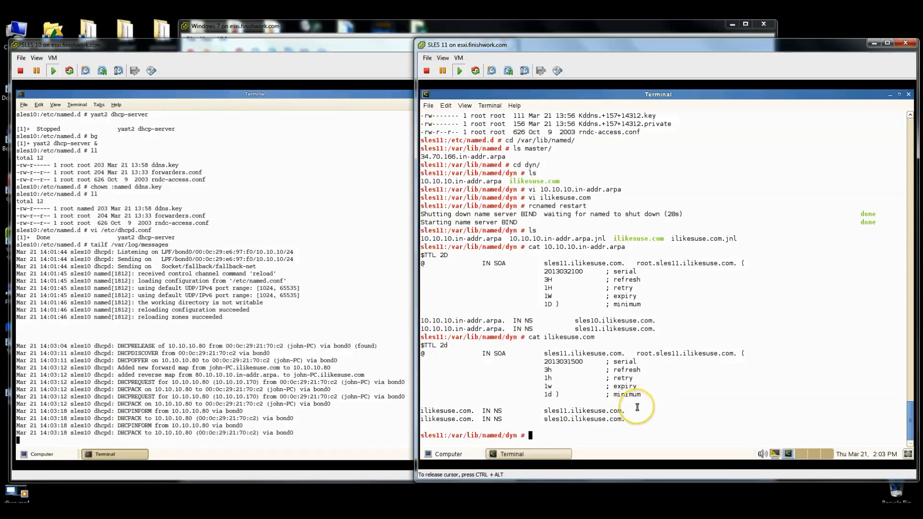
{"action": "type", "text": "kup"}
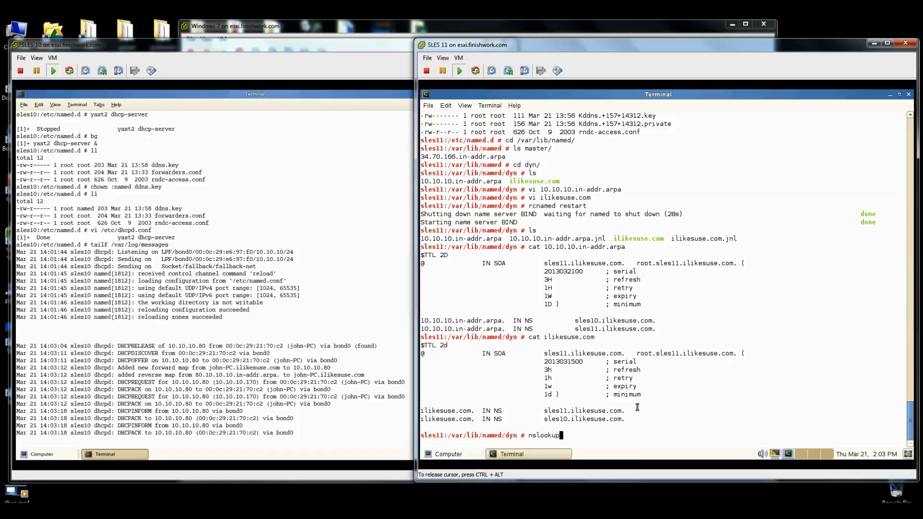
- In nslookup against localhost, resolve the Windows client's ilikesuse.com hostname to its address
{"action": "key", "text": "Return"}
{"action": "type", "text": "ser"}
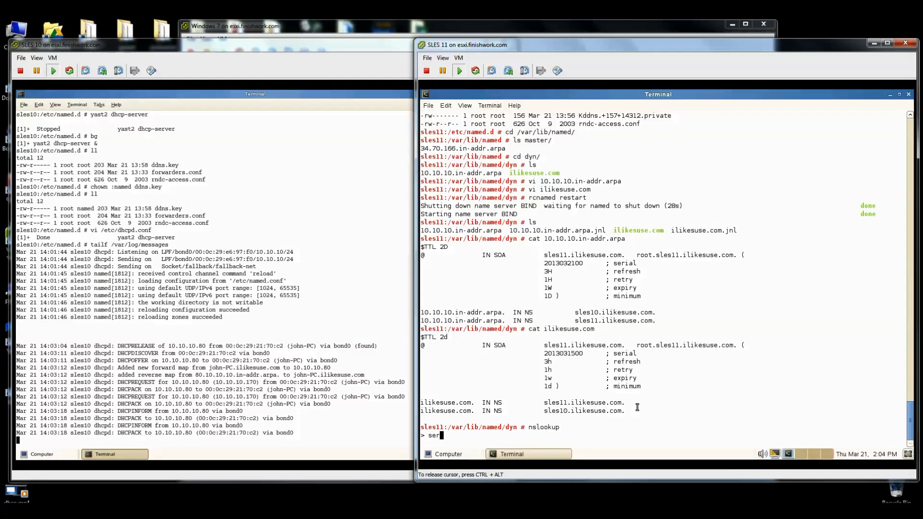
{"action": "type", "text": "ver localhost"}
{"action": "key", "text": "Return"}
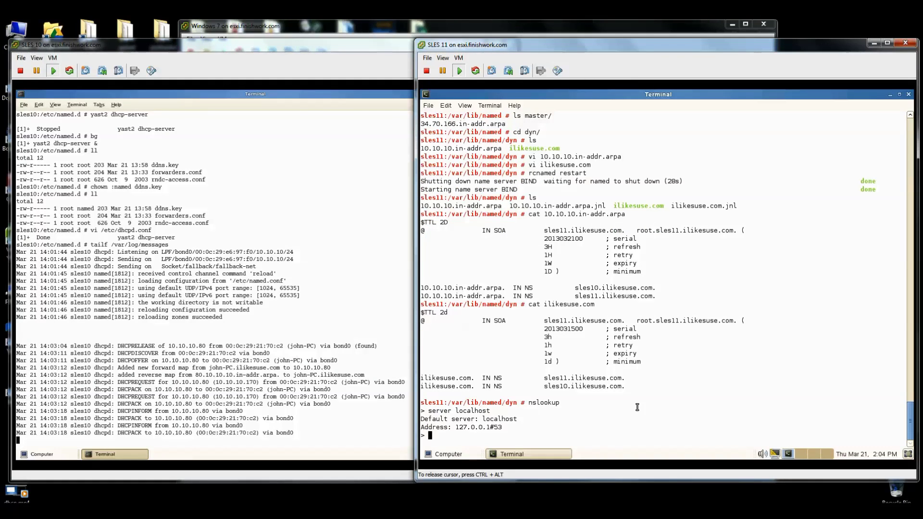
{"action": "type", "text": "john-pc.ilikesuse.com"}
{"action": "key", "text": "Return"}
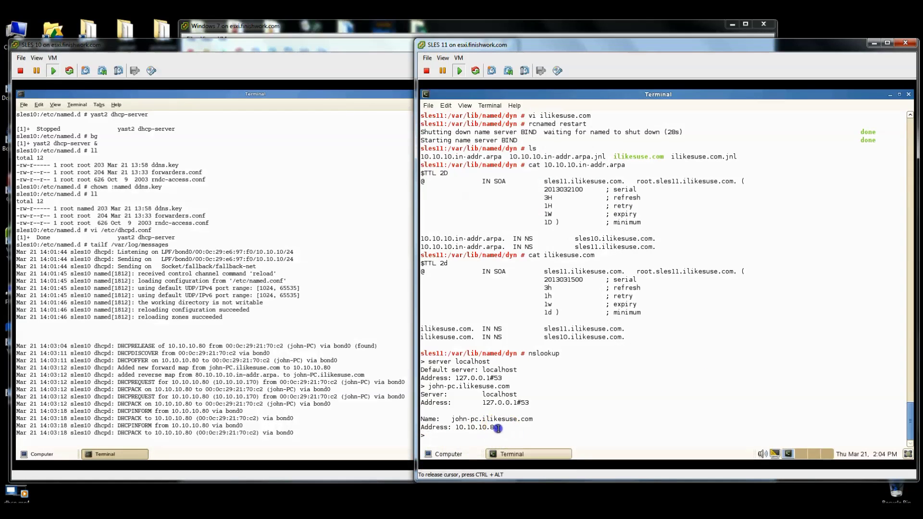
- Switch to PTR queries and reverse-resolve 10.10.10.80 to the client's name
{"action": "double_click", "coordinate": [456, 432]}
{"action": "left_click", "coordinate": [456, 431]}
{"action": "type", "text": "set type=ptr"}
{"action": "key", "text": "Return"}
{"action": "type", "text": "10"}
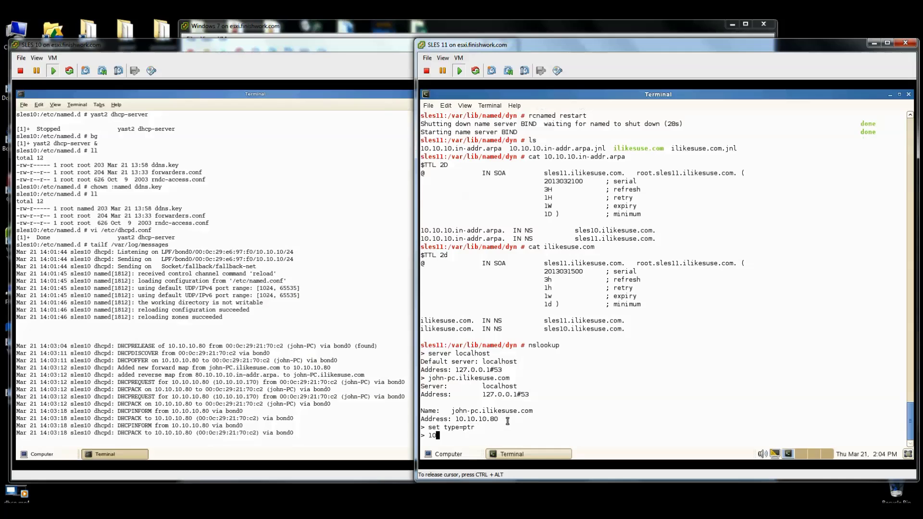
{"action": "type", "text": ".10.10.80"}
{"action": "key", "text": "Return"}
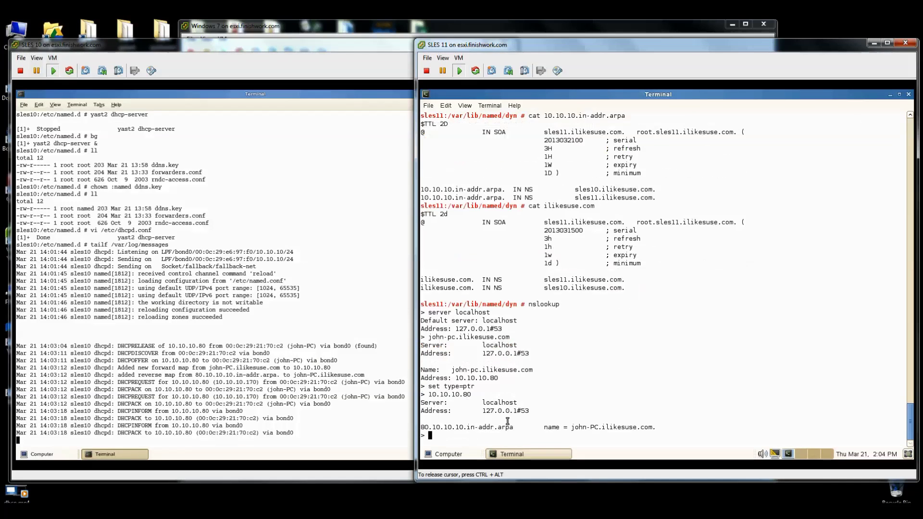
{"action": "left_click_drag", "start_coordinate": [566, 426], "coordinate": [655, 427]}
{"action": "left_click", "coordinate": [654, 428]}
- Exit nslookup and print 10.10.10.in-addr.arpa, marking where the client's PTR record is missing
{"action": "type", "text": "quit"}
{"action": "key", "text": "Return"}
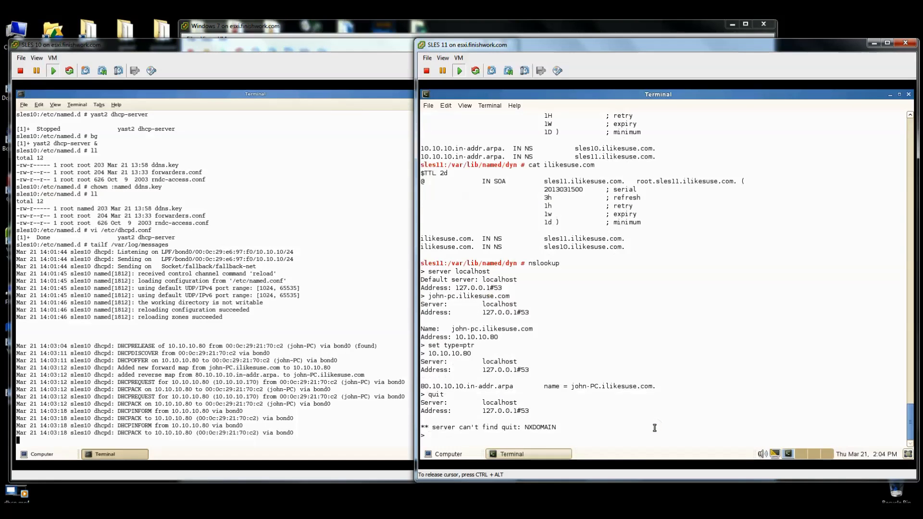
{"action": "type", "text": "exit"}
{"action": "key", "text": "Return"}
{"action": "type", "text": "cat 10.10.10.in-addr.arpa"}
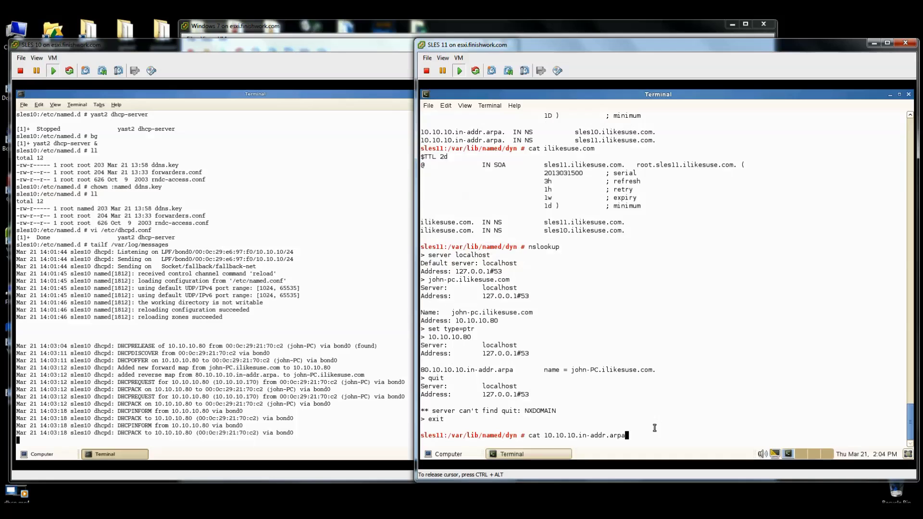
{"action": "key", "text": "Return"}
{"action": "left_click", "coordinate": [735, 410]}
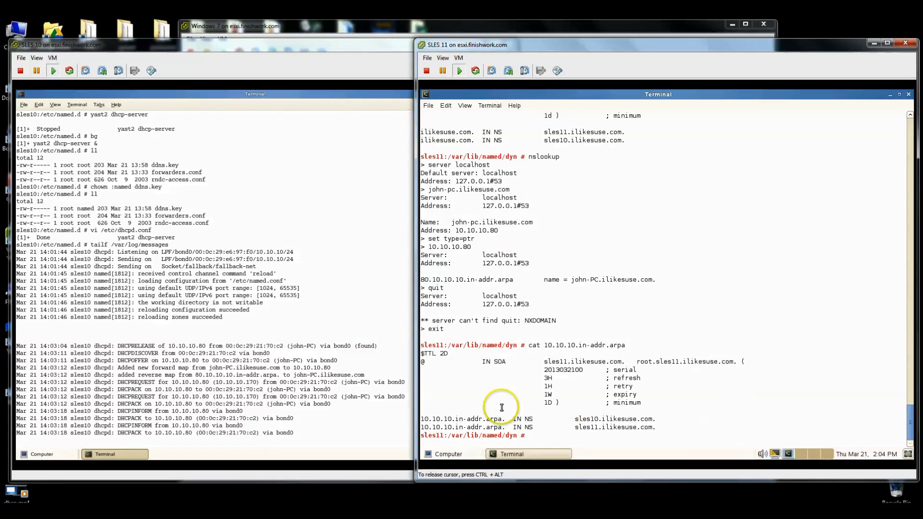
{"action": "left_click_drag", "start_coordinate": [498, 410], "coordinate": [534, 409]}
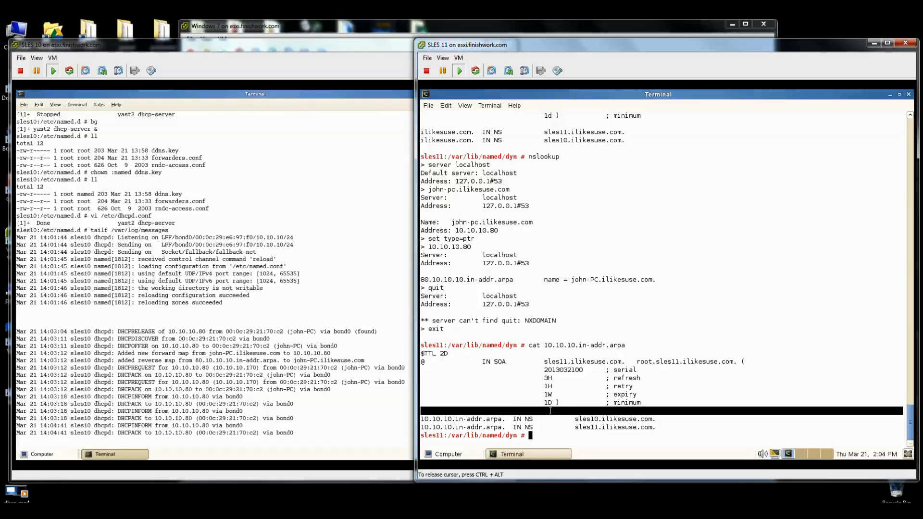
{"action": "left_click", "coordinate": [476, 412]}
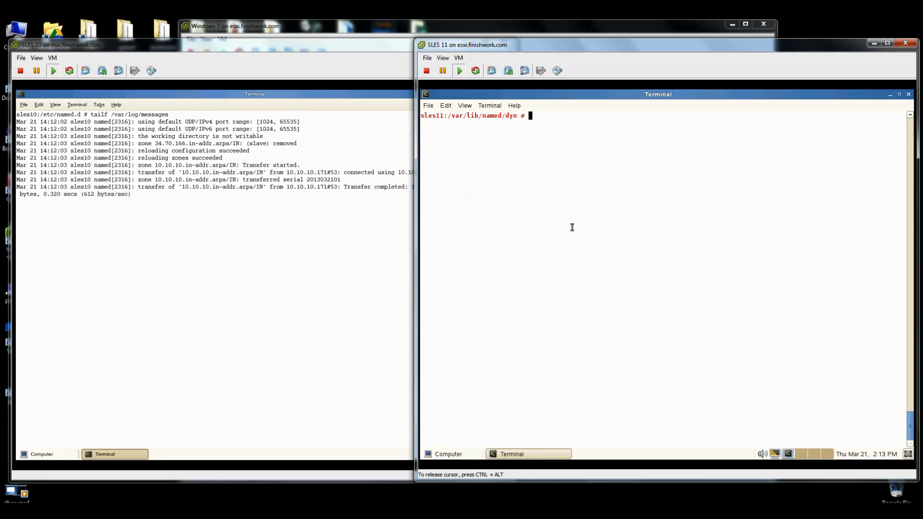
- List the dyn directory and print 10.10.10.in-addr.arpa, highlighting the new PTR record for 80
{"action": "type", "text": "ls"}
{"action": "key", "text": "Return"}
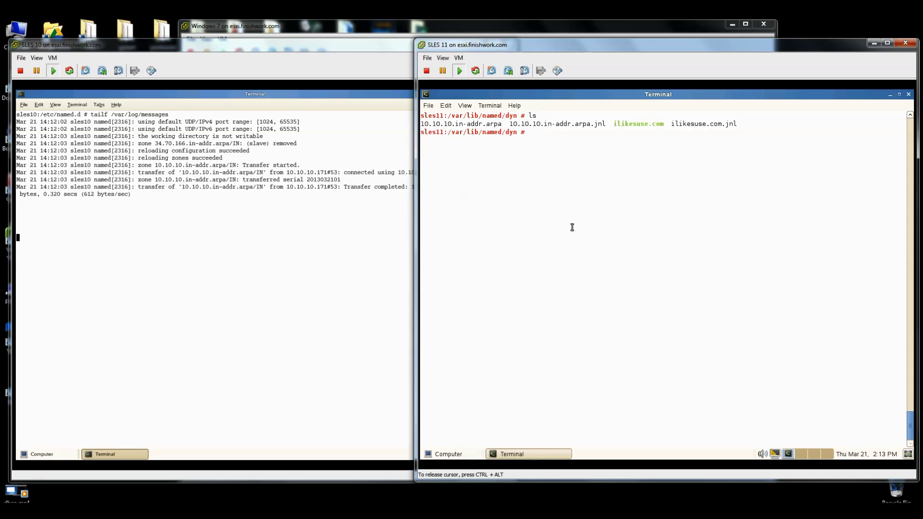
{"action": "type", "text": "cat 410.10.10.in-addr.arpa"}
{"action": "key", "text": "Return"}
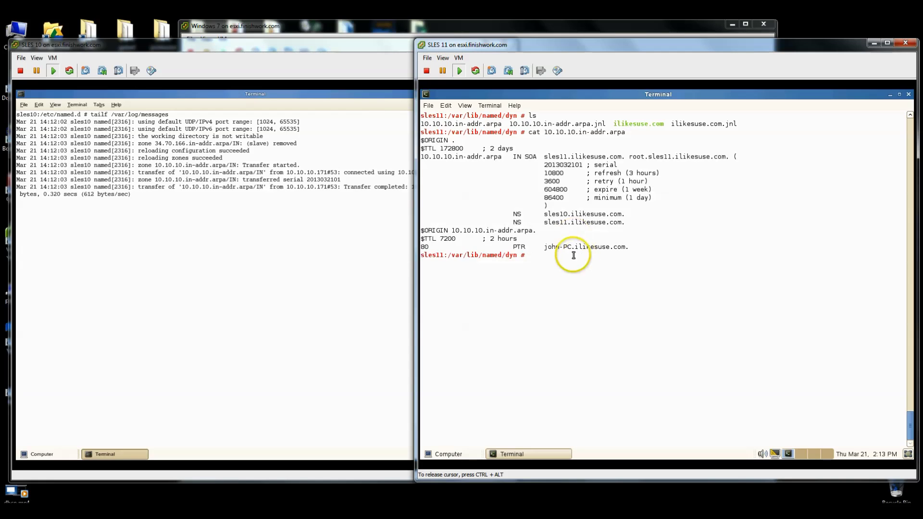
{"action": "left_click_drag", "start_coordinate": [630, 247], "coordinate": [428, 246]}
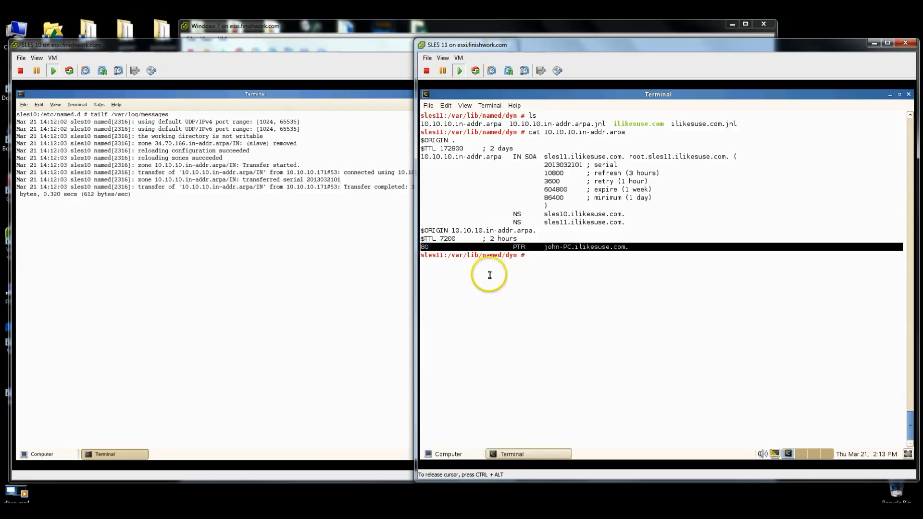
{"action": "left_click", "coordinate": [635, 264]}
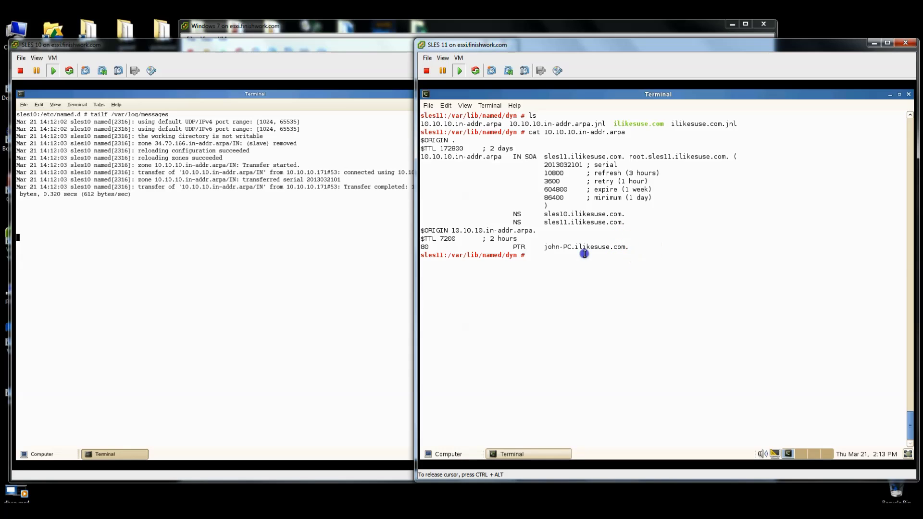
- Print ilikesuse.com and highlight the client's new A record 10.10.10.80 and its TXT record
{"action": "type", "text": "cat ilikesuse.com"}
{"action": "key", "text": "Return"}
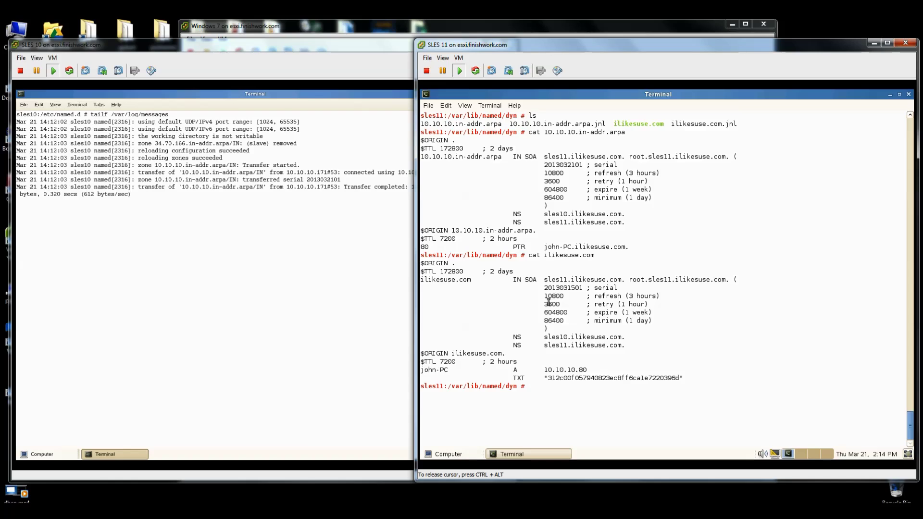
{"action": "left_click_drag", "start_coordinate": [424, 369], "coordinate": [569, 388]}
{"action": "left_click", "coordinate": [528, 385]}
{"action": "left_click_drag", "start_coordinate": [514, 380], "coordinate": [687, 380]}
{"action": "left_click", "coordinate": [683, 380]}
{"action": "left_click", "coordinate": [443, 326]}
{"action": "left_click", "coordinate": [373, 310]}
- Stop the log tail and display the slave 10.10.10.in-addr.arpa file, confirming the client's PTR record
{"action": "key", "text": "ctrl+c"}
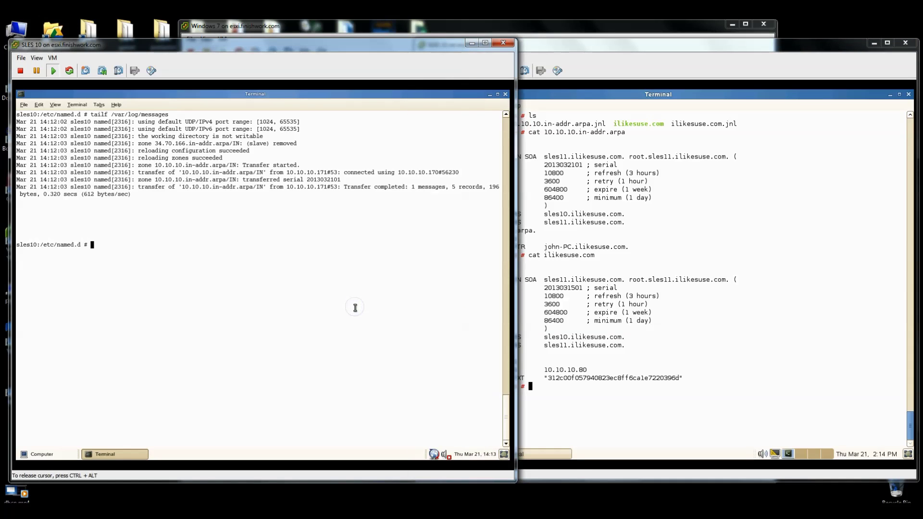
{"action": "type", "text": "ls"}
{"action": "key", "text": "Return"}
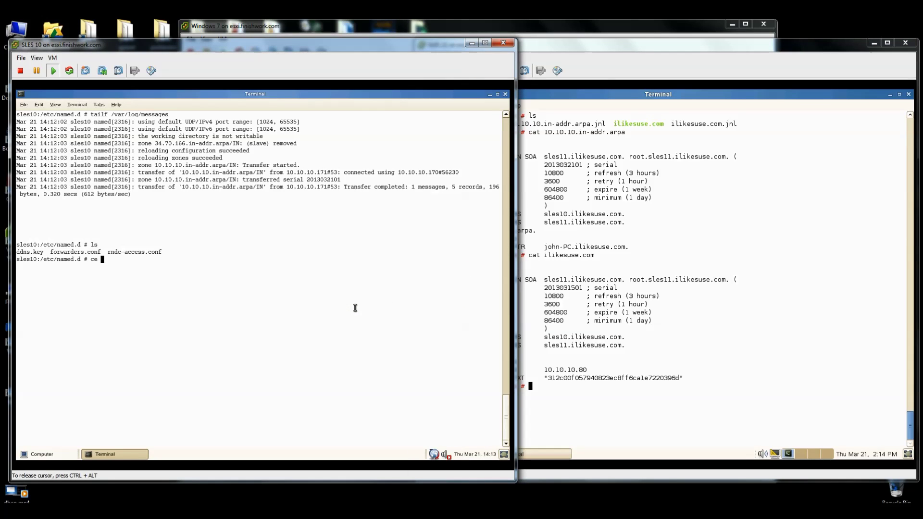
{"action": "type", "text": "cd /etc/"}
{"action": "type", "text": "slave/"}
{"action": "key", "text": "Return"}
{"action": "type", "text": "cat"}
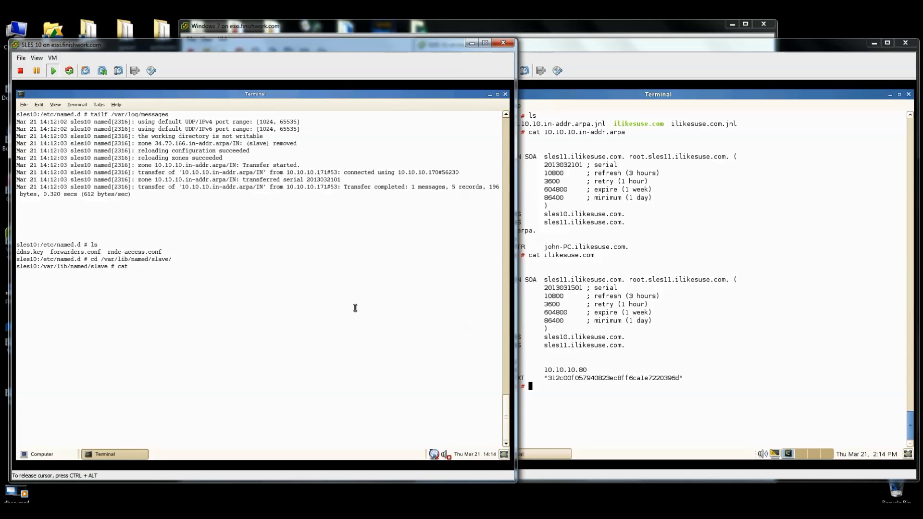
{"action": "type", "text": " 10"}
{"action": "key", "text": "Tab"}
{"action": "key", "text": "Return"}
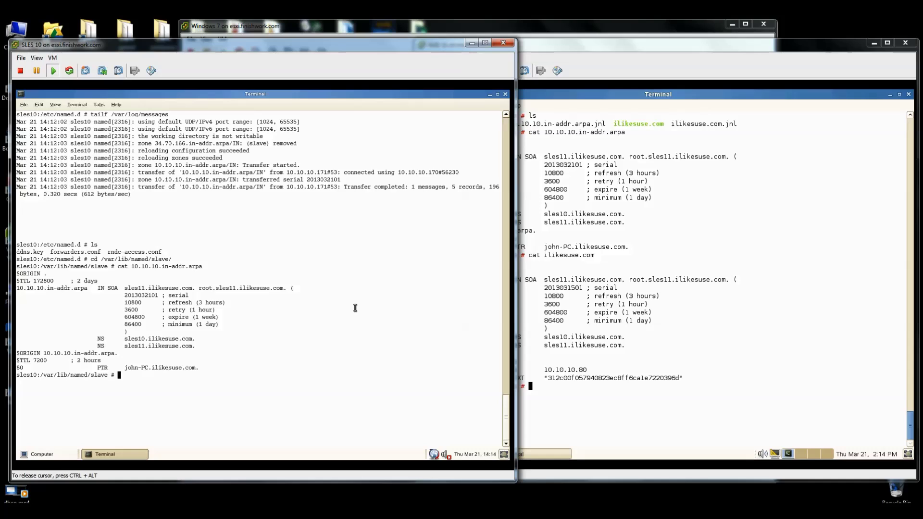
{"action": "left_click_drag", "start_coordinate": [216, 368], "coordinate": [52, 368]}
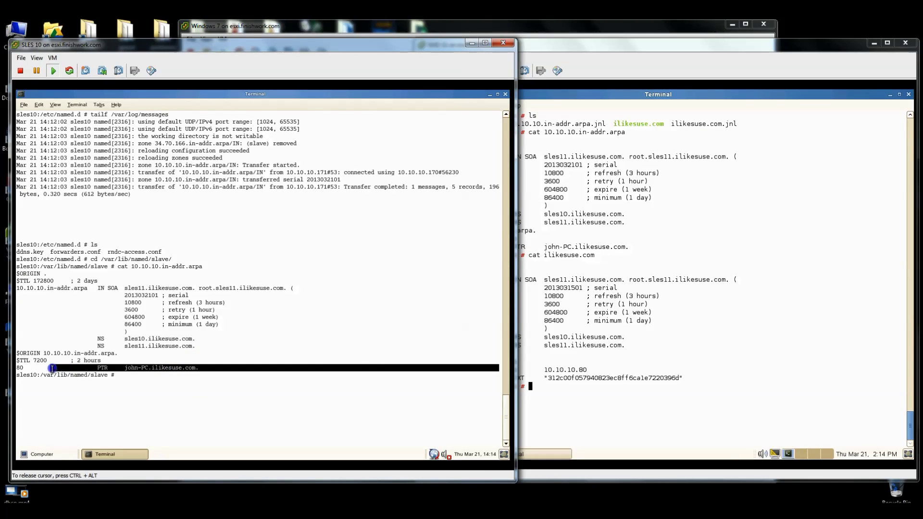
- Display the slave ilikesuse.com zone file, confirming the client's A record 10.10.10.80
{"action": "type", "text": "cat i"}
{"action": "key", "text": "Tab"}
{"action": "key", "text": "Return"}
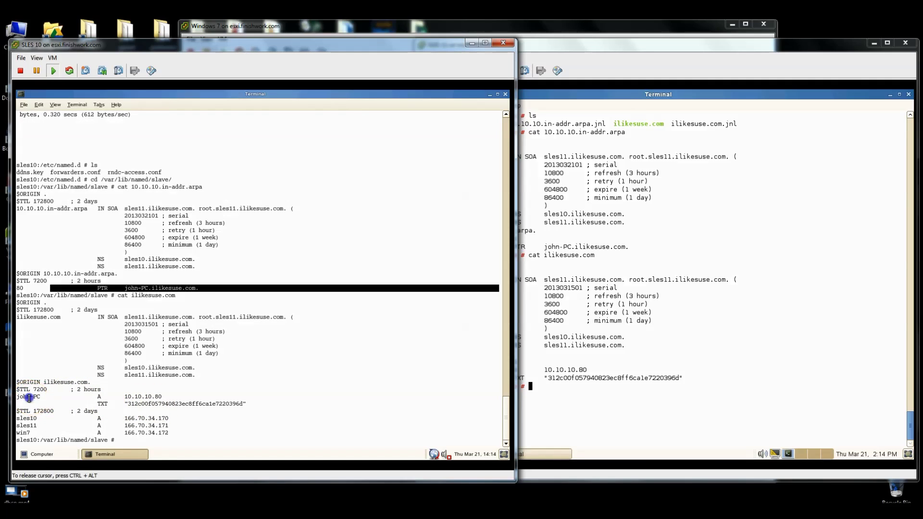
{"action": "left_click_drag", "start_coordinate": [29, 397], "coordinate": [253, 403]}
{"action": "left_click", "coordinate": [262, 404]}
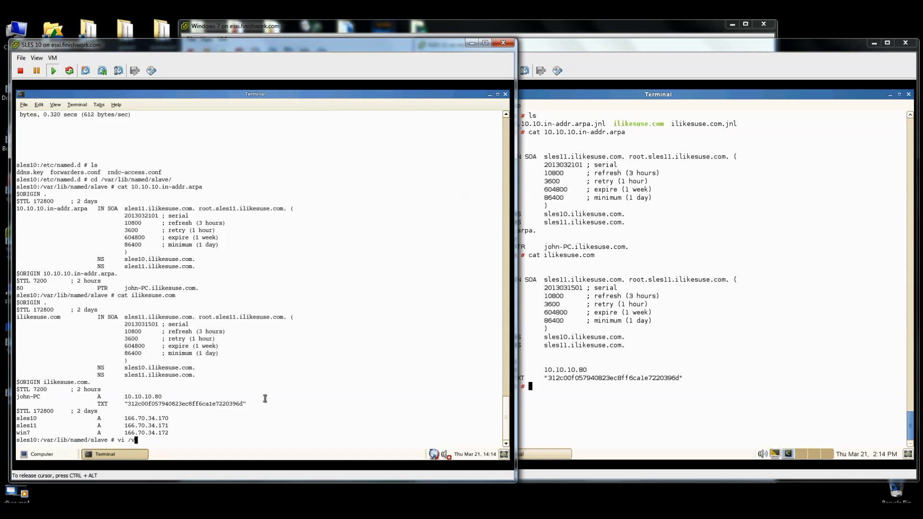
{"action": "type", "text": "mne"}
{"action": "key", "text": "Tab"}
{"action": "key", "text": "Return"}
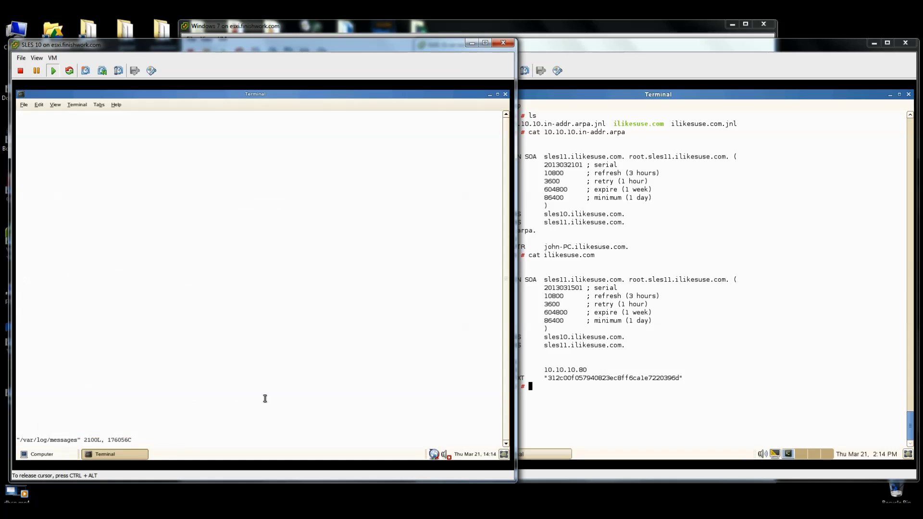
{"action": "key", "text": "shift+g"}
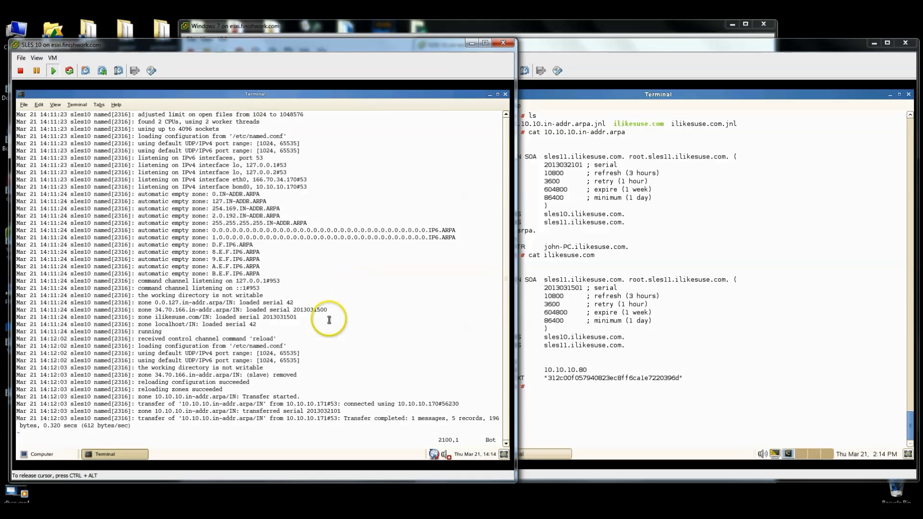
{"action": "left_click_drag", "start_coordinate": [145, 398], "coordinate": [464, 415]}
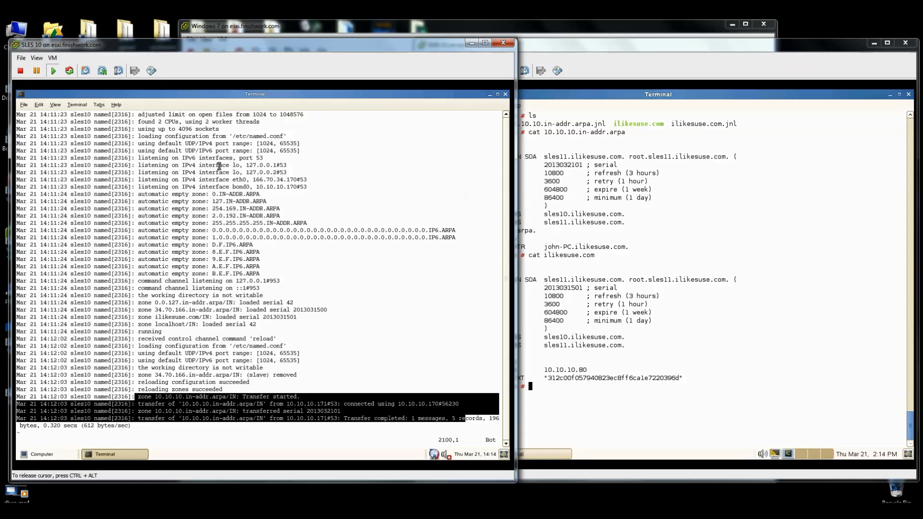
{"action": "type", "text": ":q"}
{"action": "key", "text": "Return"}
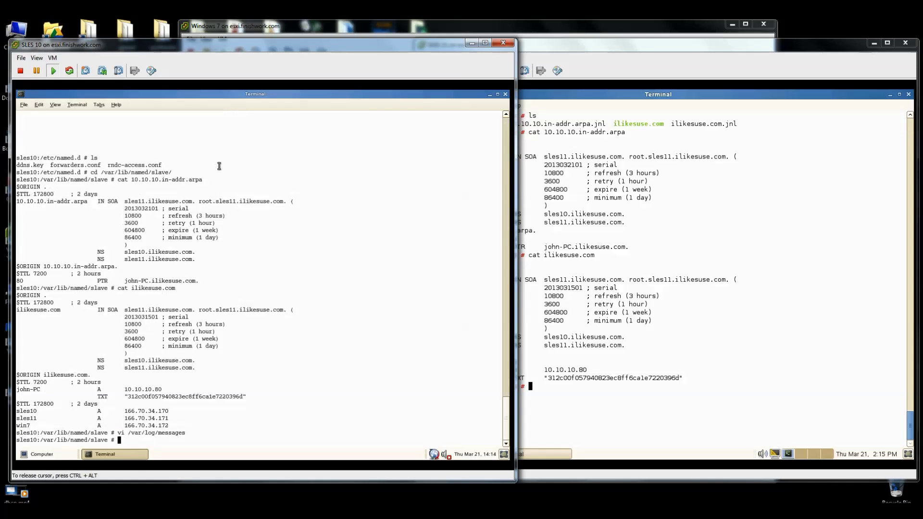